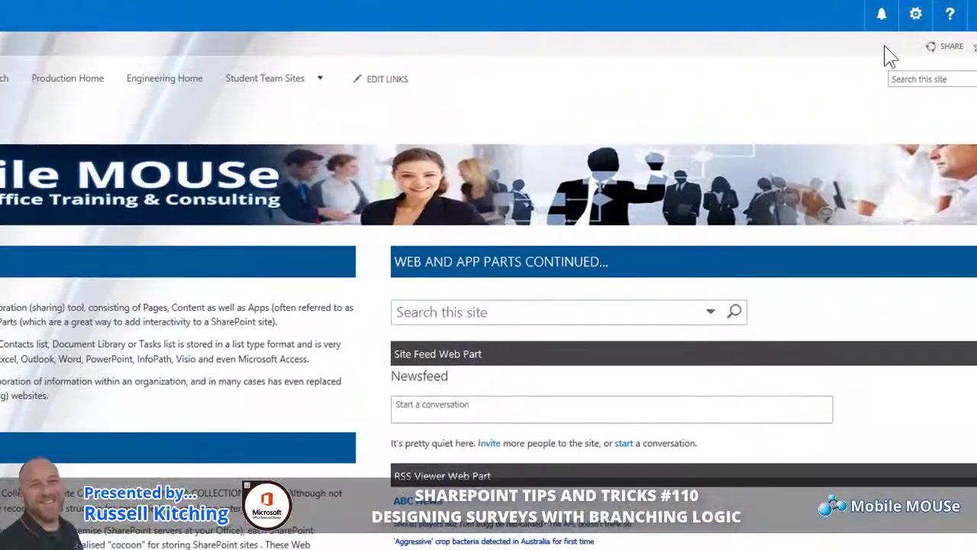
# Step: Add a new Survey app to the site and open its advanced creation options
pyautogui.click(915, 27)
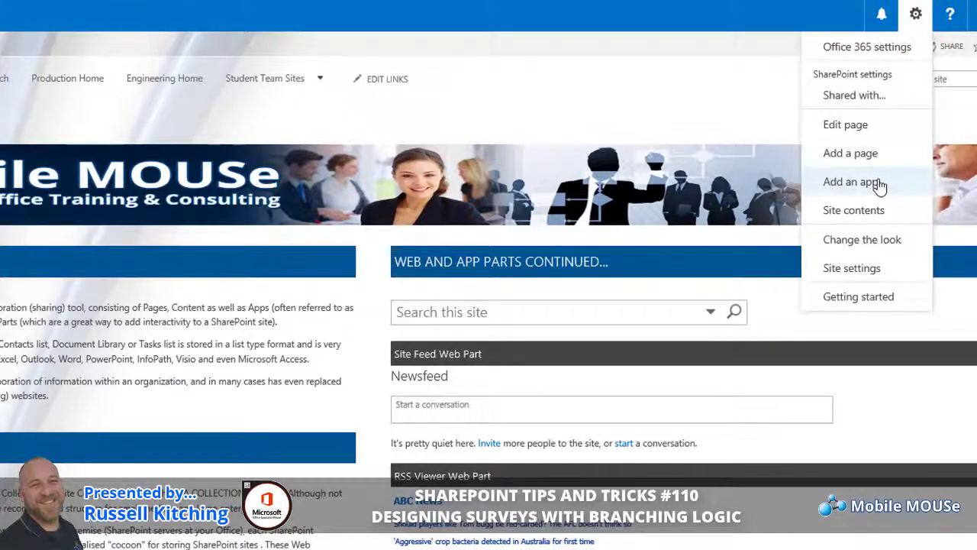
pyautogui.click(851, 182)
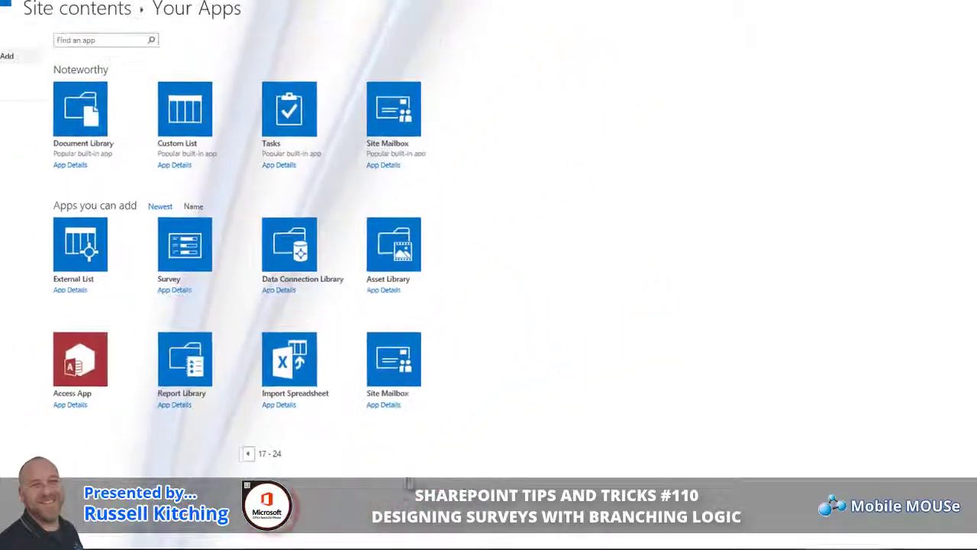
pyautogui.click(183, 259)
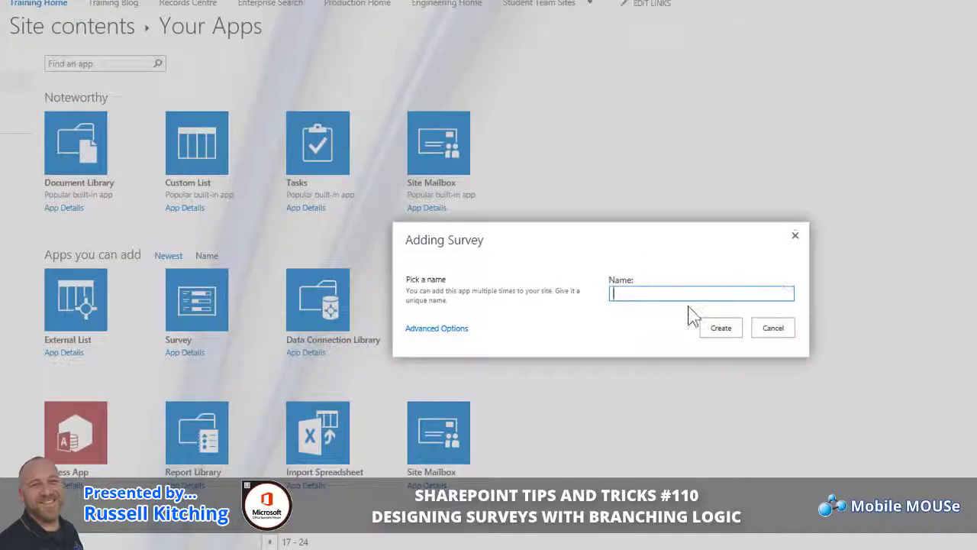
pyautogui.click(454, 331)
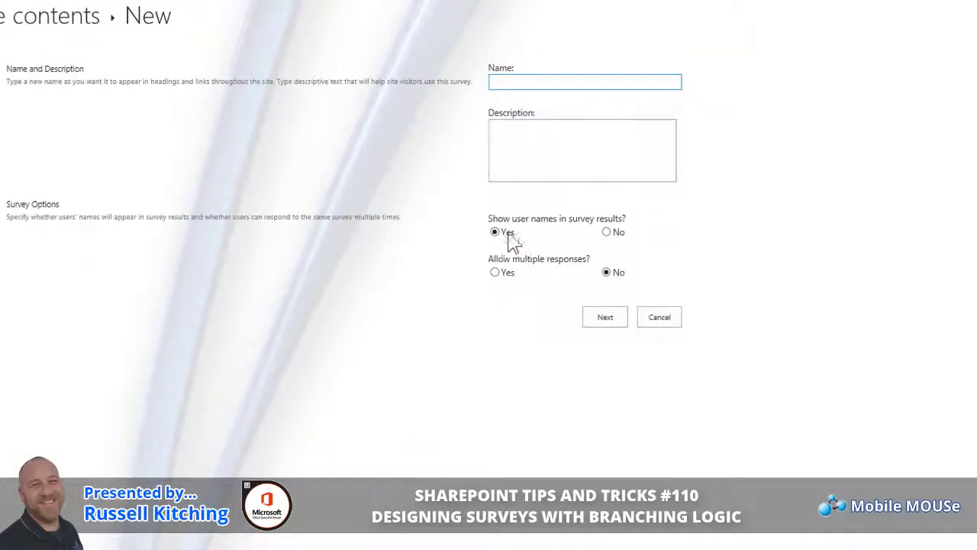
# Step: Name the survey "Senseless Survey", show user names in results, allow multiple responses, and continue to the first question
pyautogui.click(501, 234)
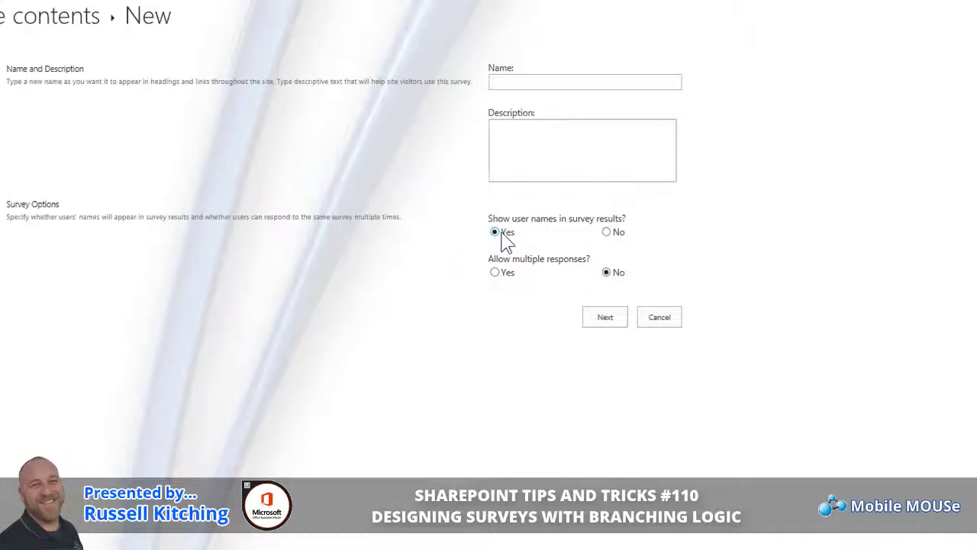
pyautogui.click(500, 275)
pyautogui.click(528, 82)
pyautogui.write('Senseless')
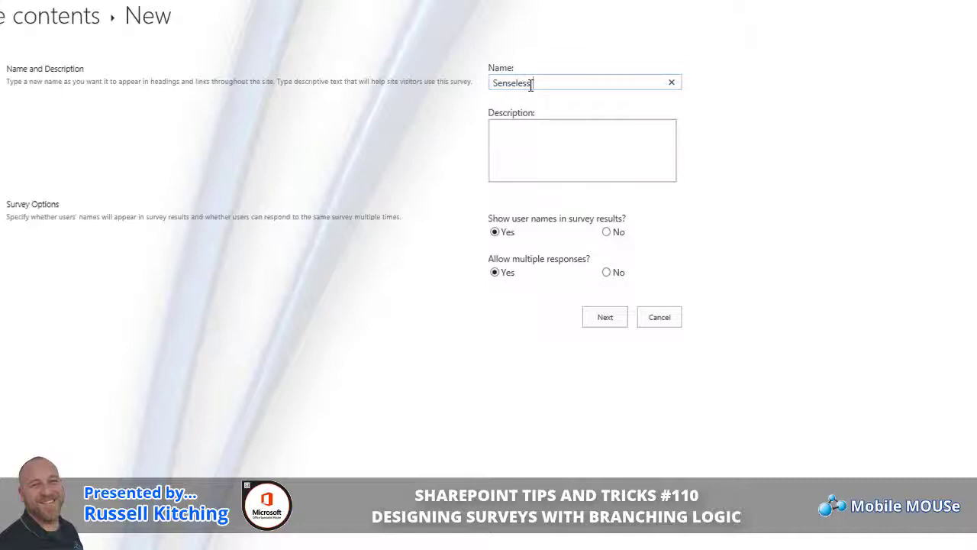
pyautogui.write(' Survey')
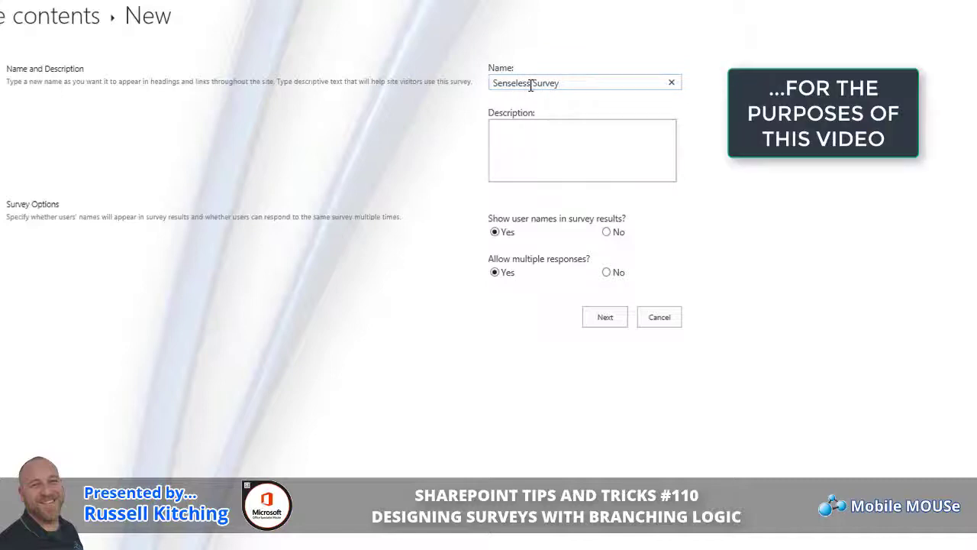
pyautogui.click(551, 139)
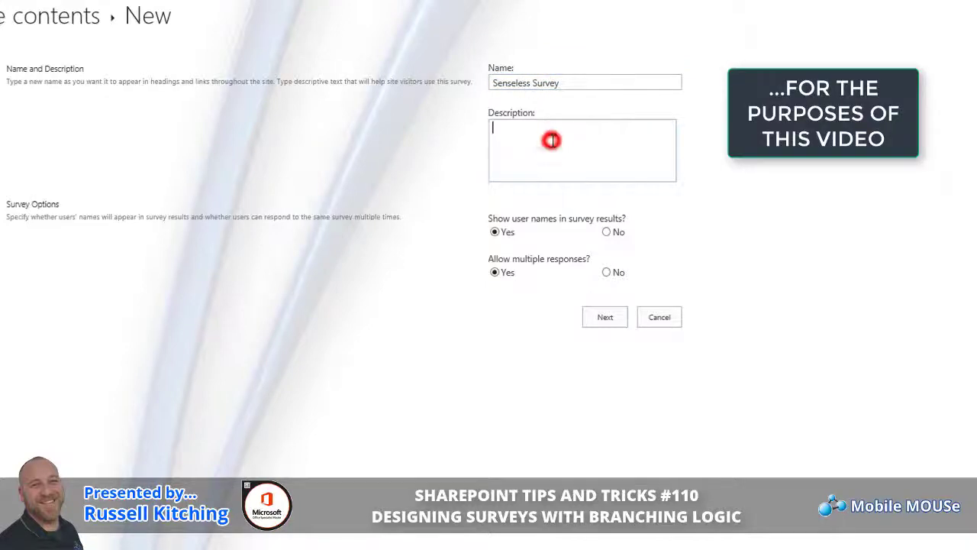
pyautogui.click(604, 316)
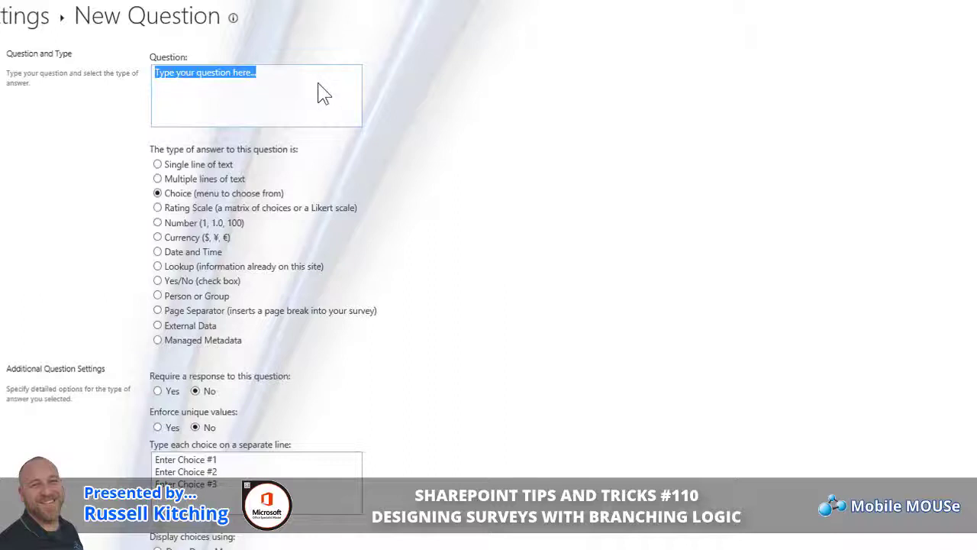
# Step: Define a required Choice question "How long have you been in your current job role?" with < 1 Year, < 2 Years, < 5 Years, > 5 Years
pyautogui.click(284, 76)
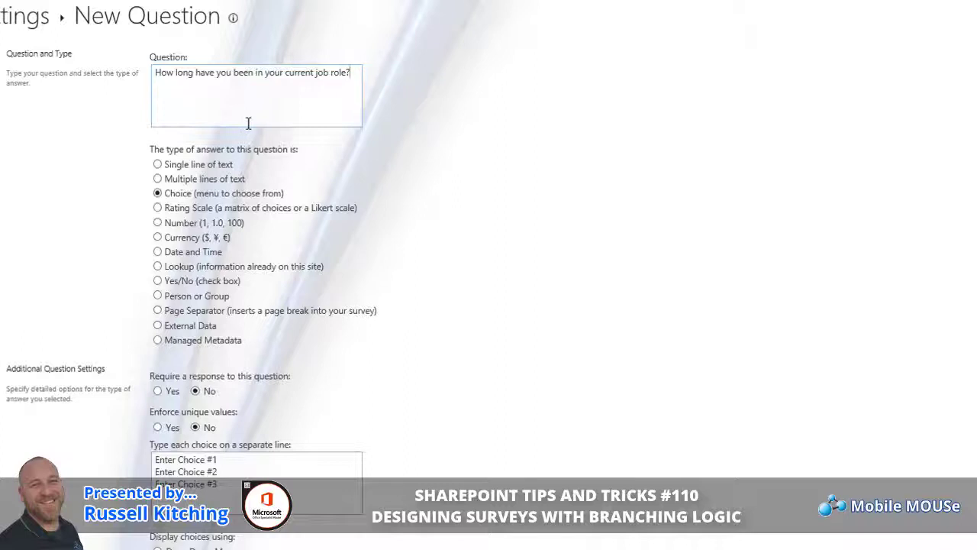
pyautogui.click(191, 193)
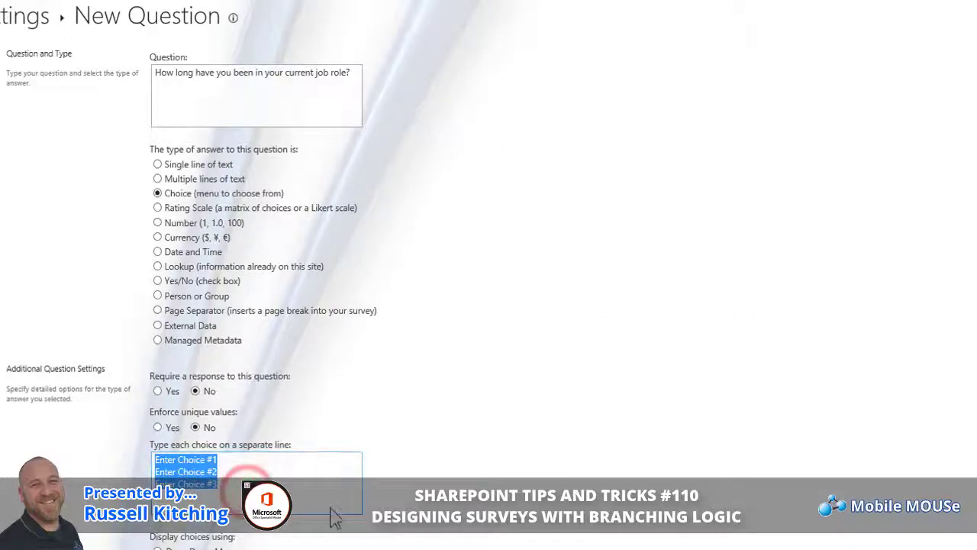
pyautogui.hotkey('ctrl', 'v')
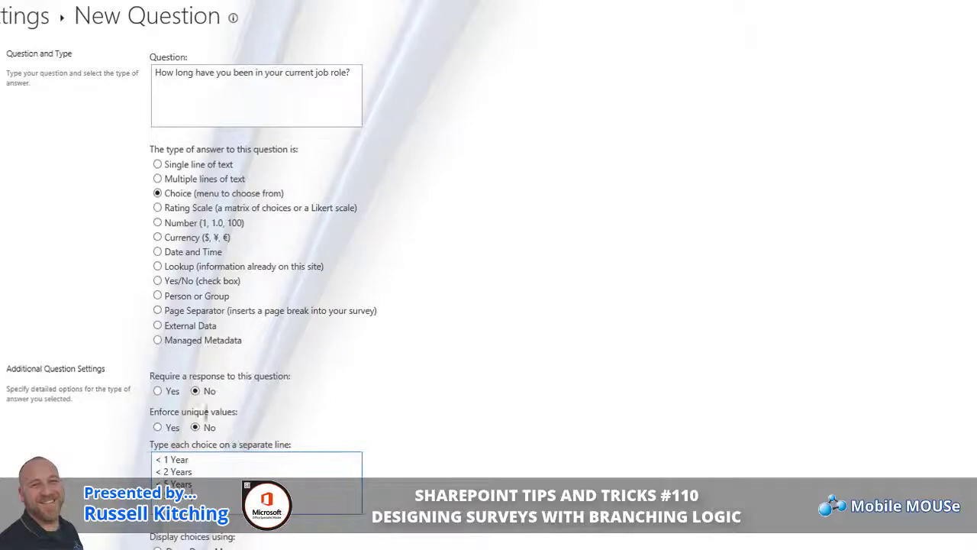
pyautogui.click(156, 390)
pyautogui.scroll(-3, 488, 320)
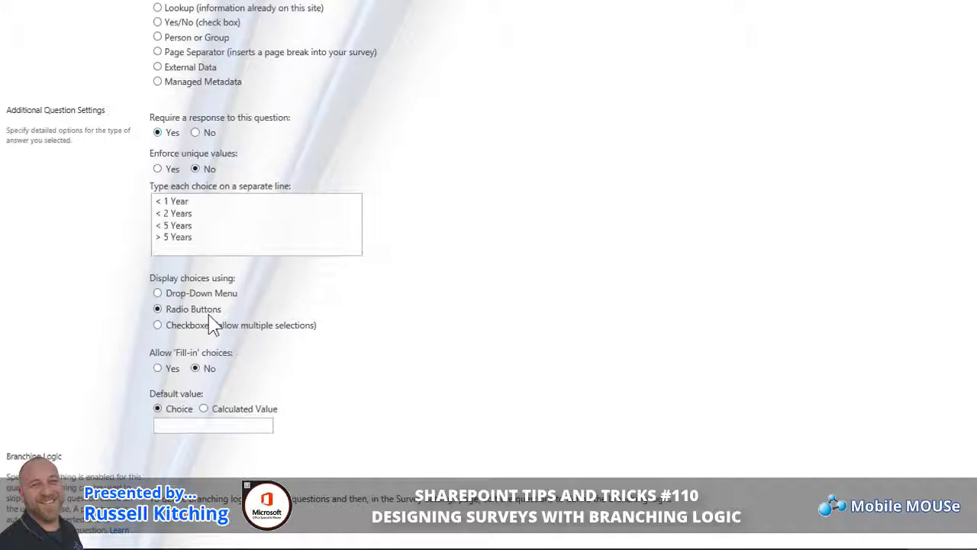
pyautogui.scroll(-2, 431, 328)
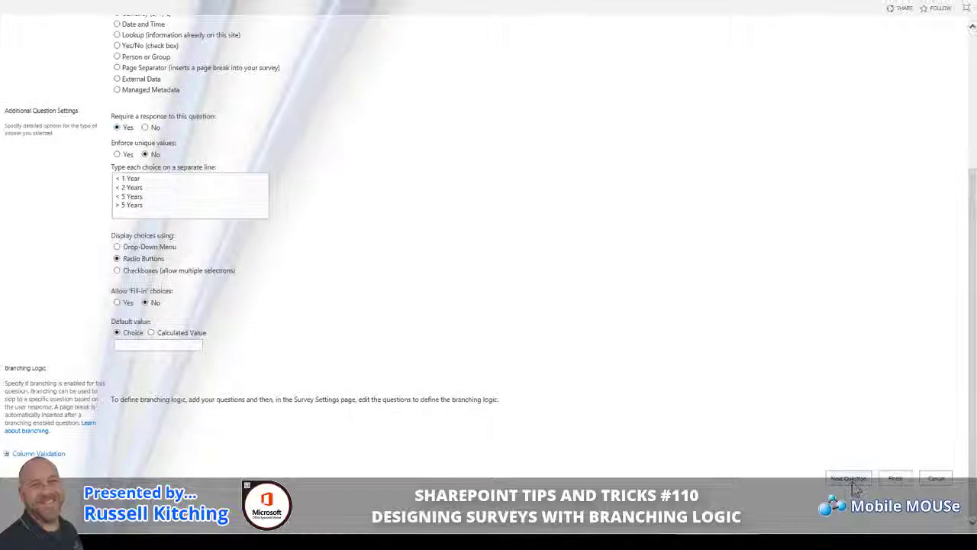
# Step: Save the job role question and add a Page Separator after it
pyautogui.click(850, 479)
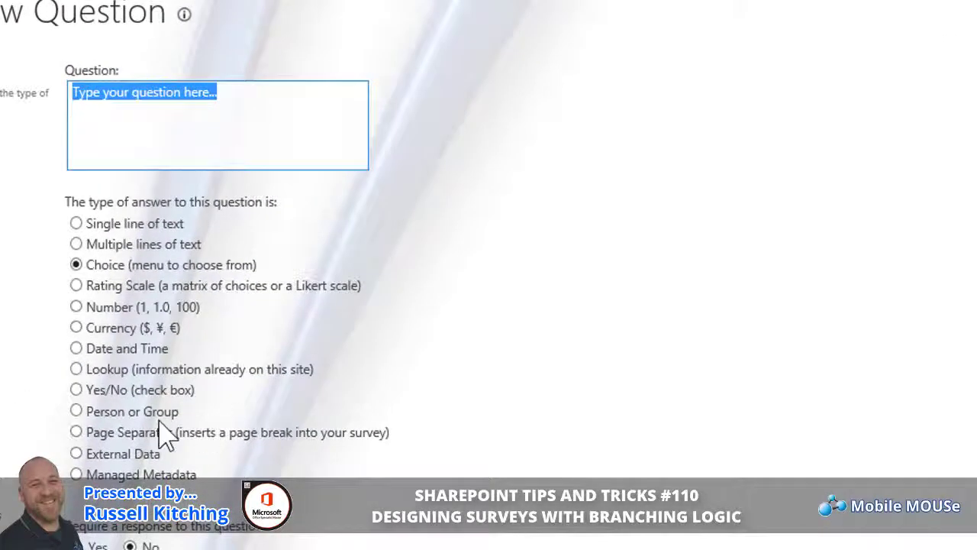
pyautogui.click(109, 432)
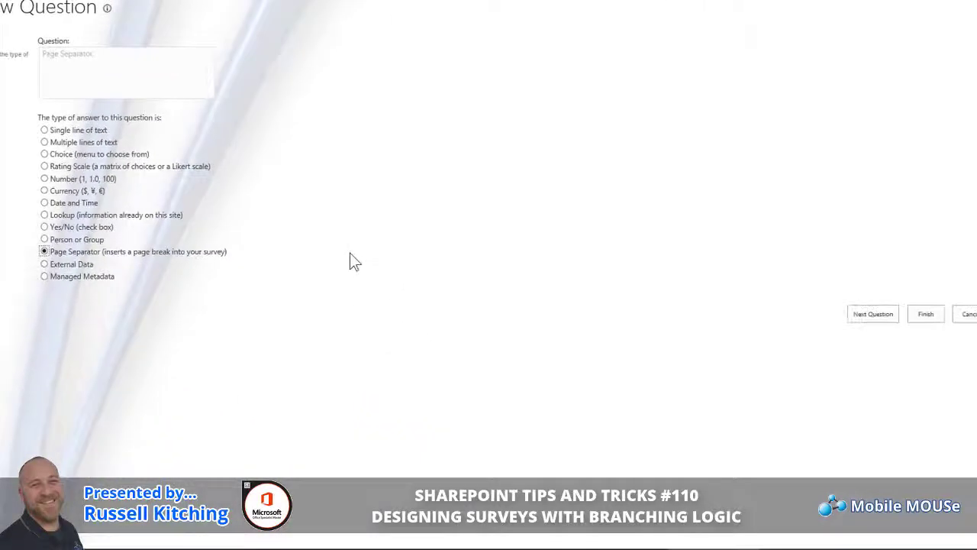
pyautogui.click(873, 313)
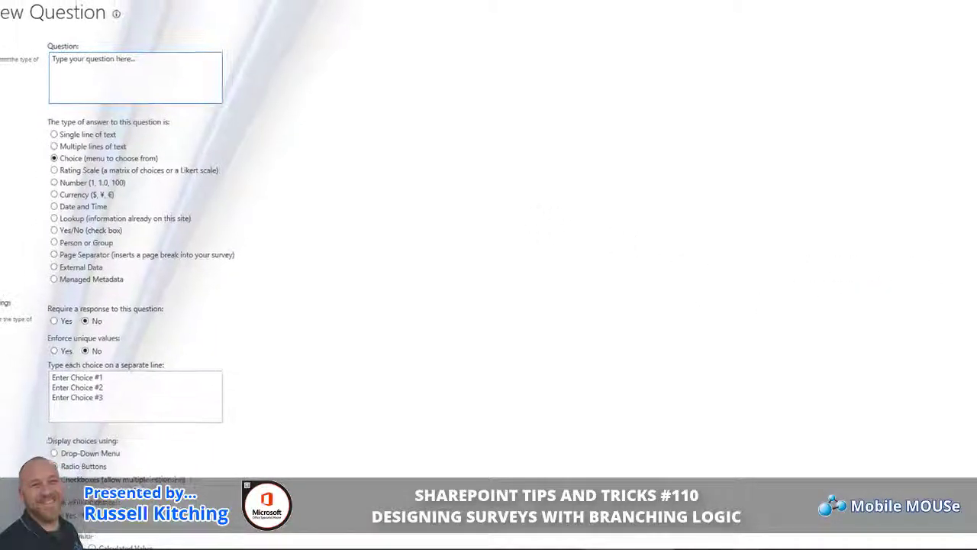
# Step: Add the question "Your date of birth?" with the Date and Time answer type and a required response
pyautogui.click(177, 59)
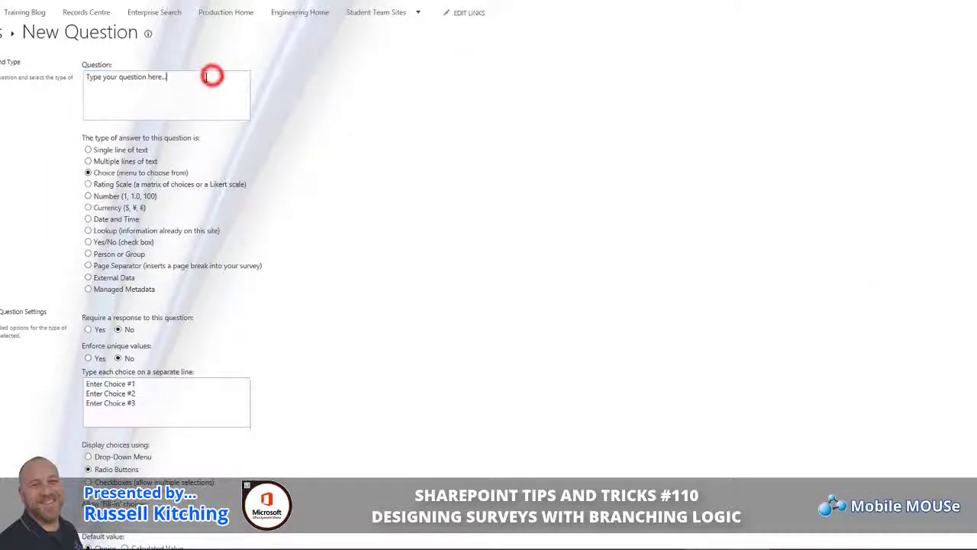
pyautogui.tripleClick(205, 77)
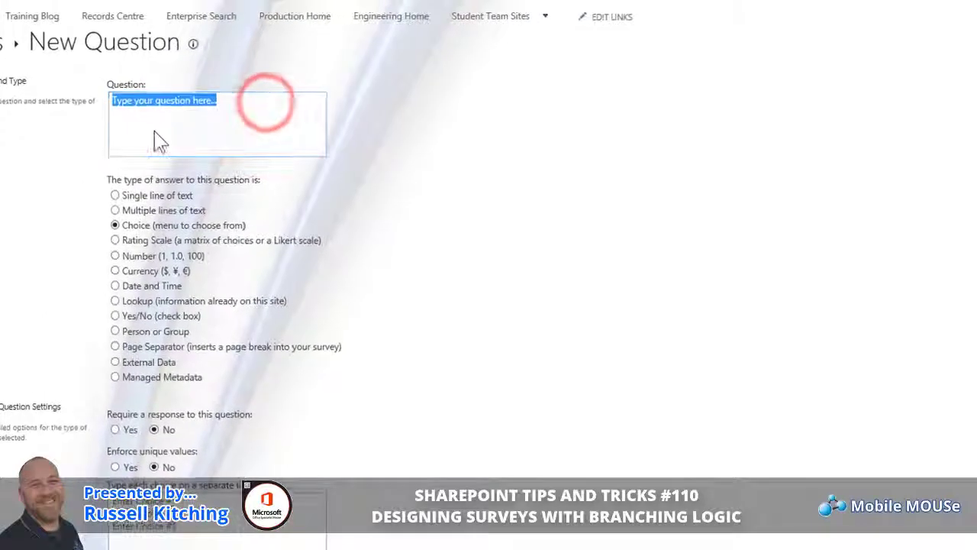
pyautogui.write('Your date of birth?')
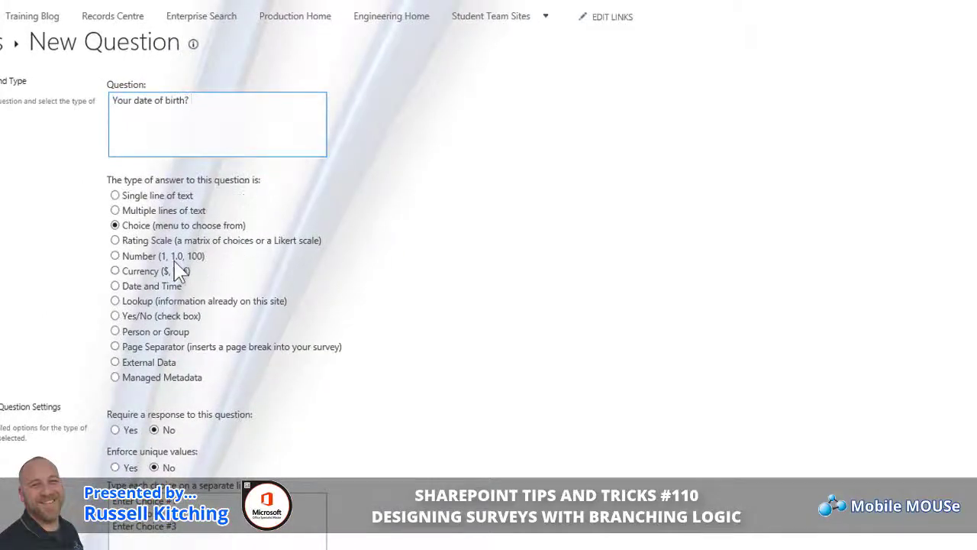
pyautogui.click(115, 286)
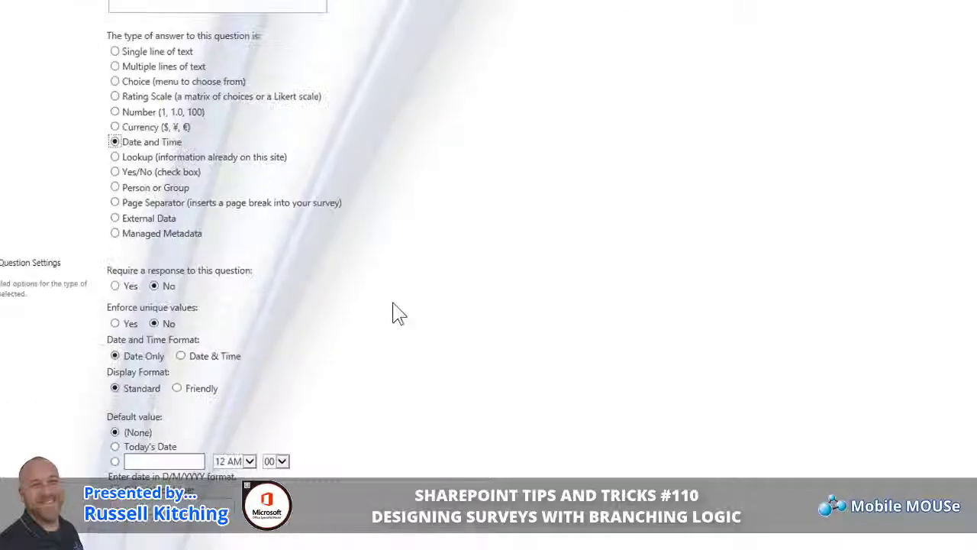
pyautogui.click(115, 286)
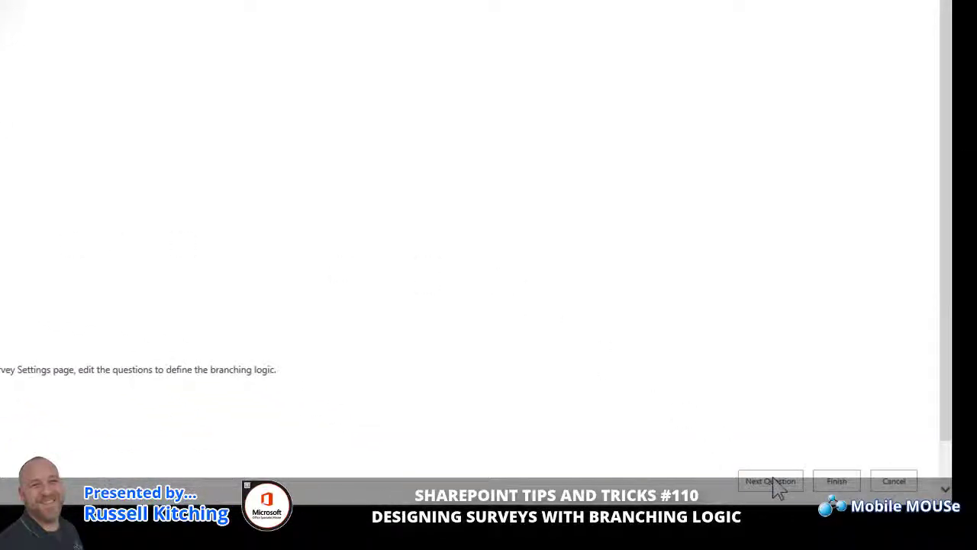
pyautogui.click(771, 481)
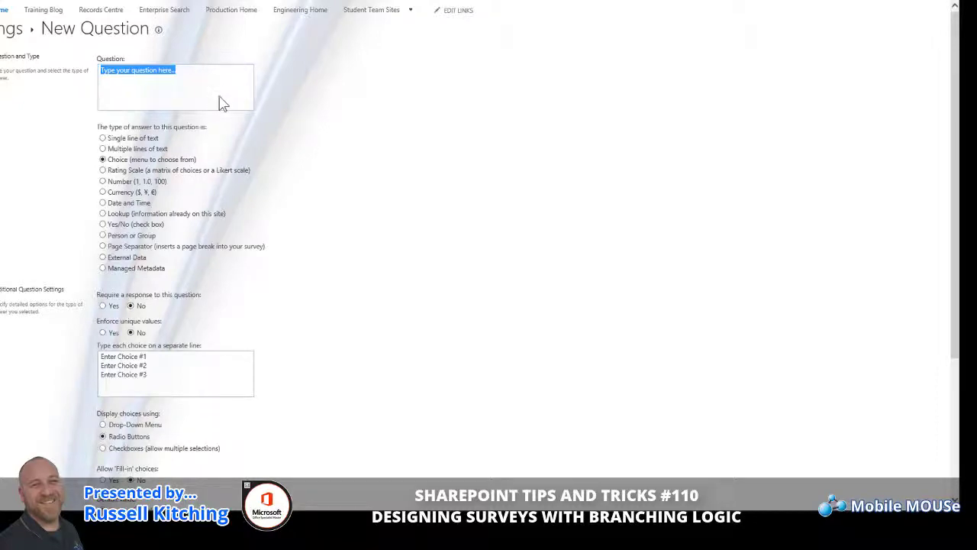
# Step: Enter the question "Have you recently been outside of Australia?" with the Choice answer type
pyautogui.click(209, 81)
pyautogui.write('Have you recently been outside of Australia?')
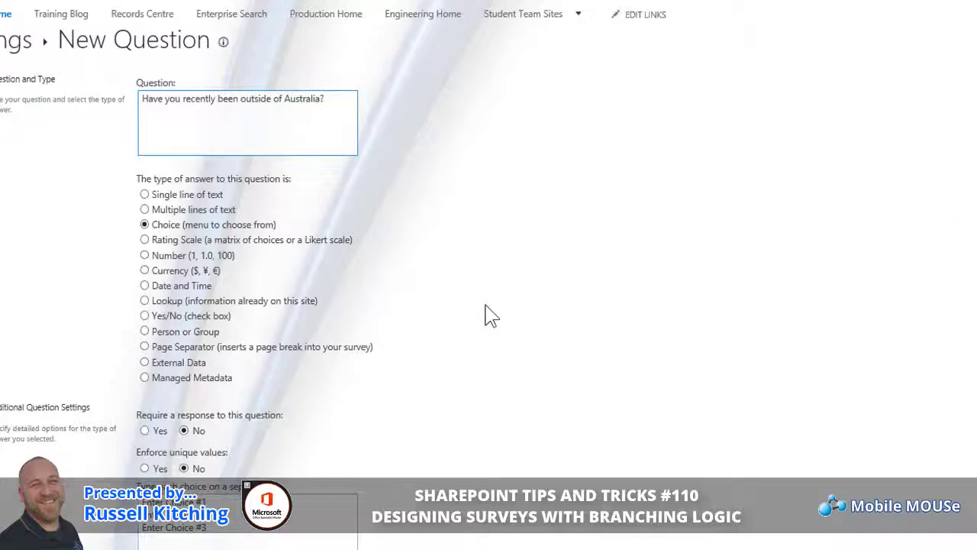
pyautogui.click(187, 223)
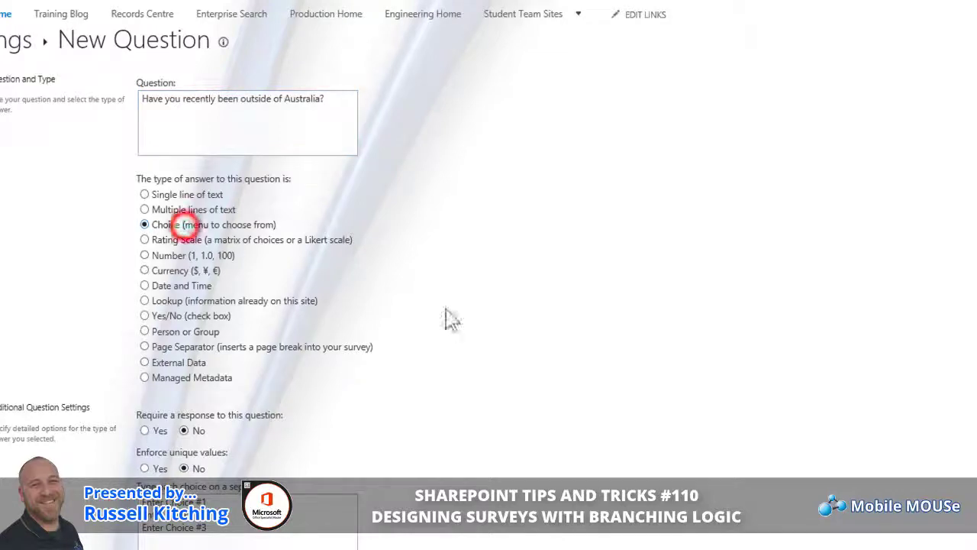
# Step: Replace the placeholder choices of the Australia travel question with Yes and No on separate lines
pyautogui.scroll(-2, 421, 359)
pyautogui.click(243, 389)
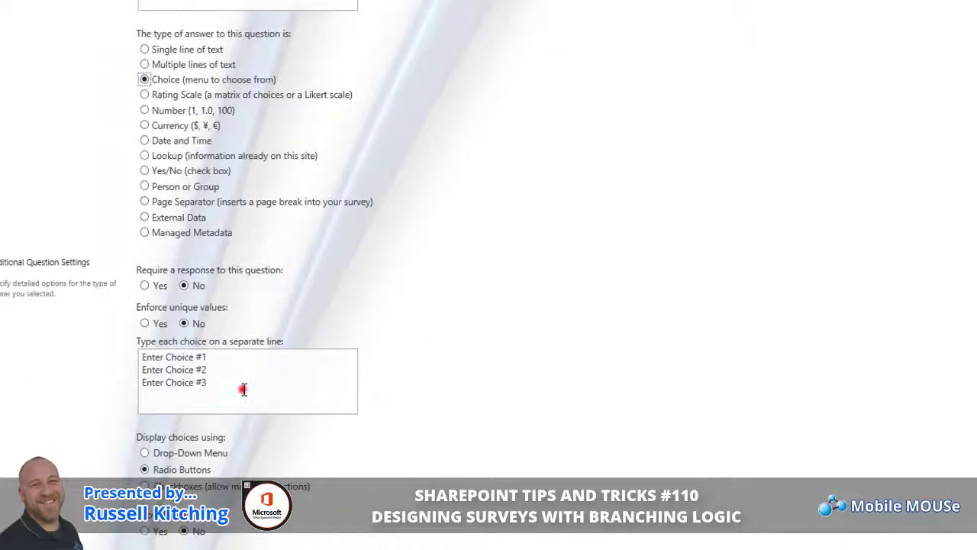
pyautogui.moveTo(243, 389); pyautogui.dragTo(98, 364)
pyautogui.write('Yes')
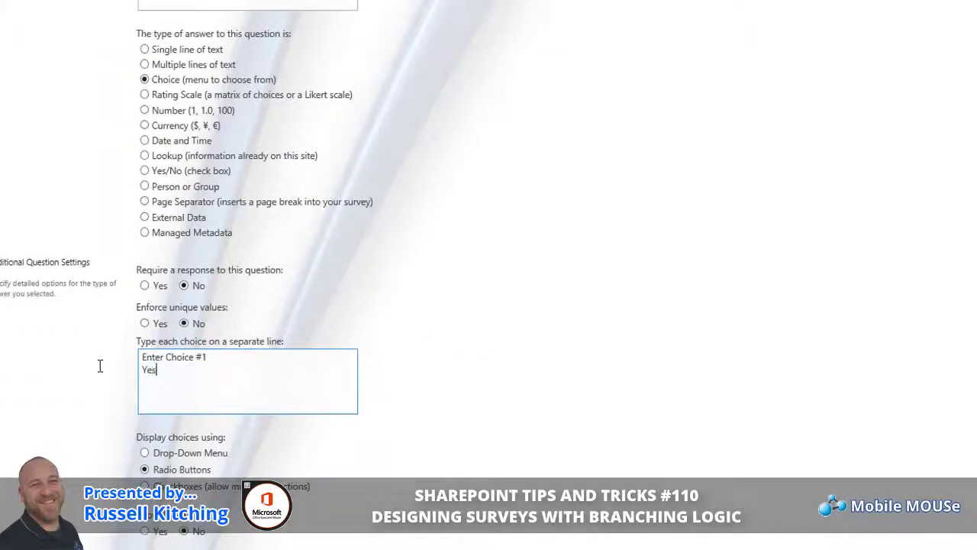
pyautogui.press('BackSpace')
pyautogui.press('BackSpace')
pyautogui.press('BackSpace')
pyautogui.press('BackSpace')
pyautogui.press('BackSpace')
pyautogui.press('BackSpace')
pyautogui.press('BackSpace')
pyautogui.press('BackSpace')
pyautogui.press('BackSpace')
pyautogui.press('BackSpace')
pyautogui.press('BackSpace')
pyautogui.press('BackSpace')
pyautogui.press('BackSpace')
pyautogui.press('BackSpace')
pyautogui.press('BackSpace')
pyautogui.press('BackSpace')
pyautogui.press('BackSpace')
# Step: Require a response to the Australia travel question, display its choices as radio buttons, and continue to a new question
pyautogui.click(144, 285)
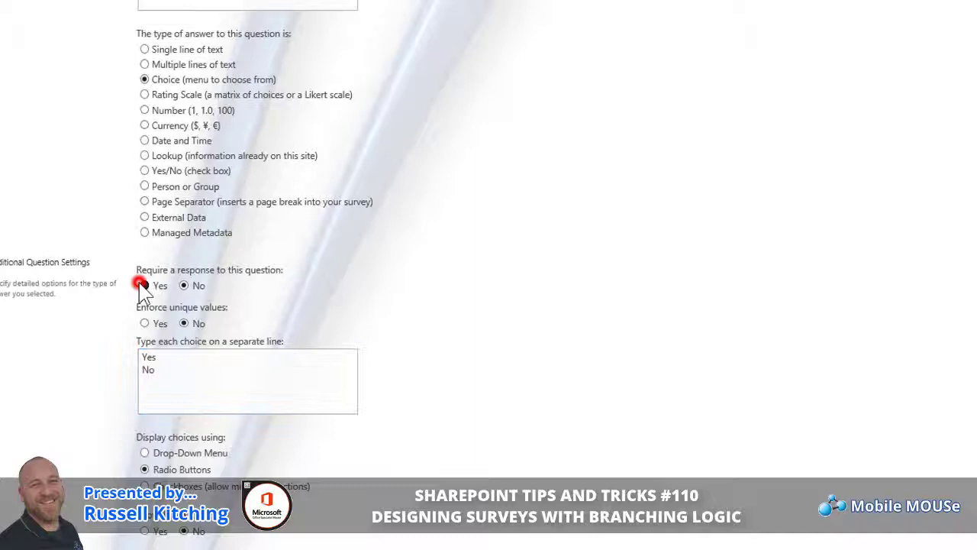
pyautogui.scroll(-2, 437, 313)
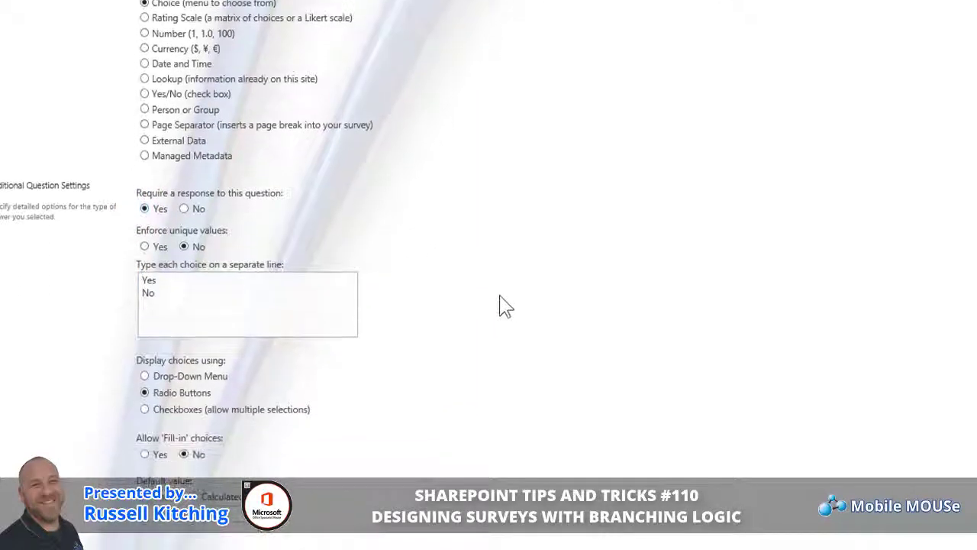
pyautogui.scroll(-2, 516, 306)
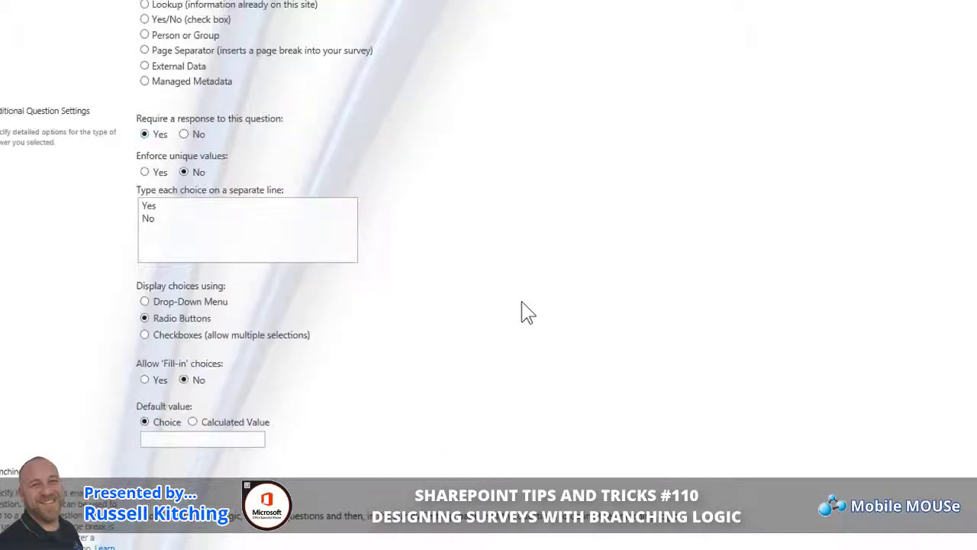
pyautogui.click(178, 319)
pyautogui.scroll(-1, 480, 347)
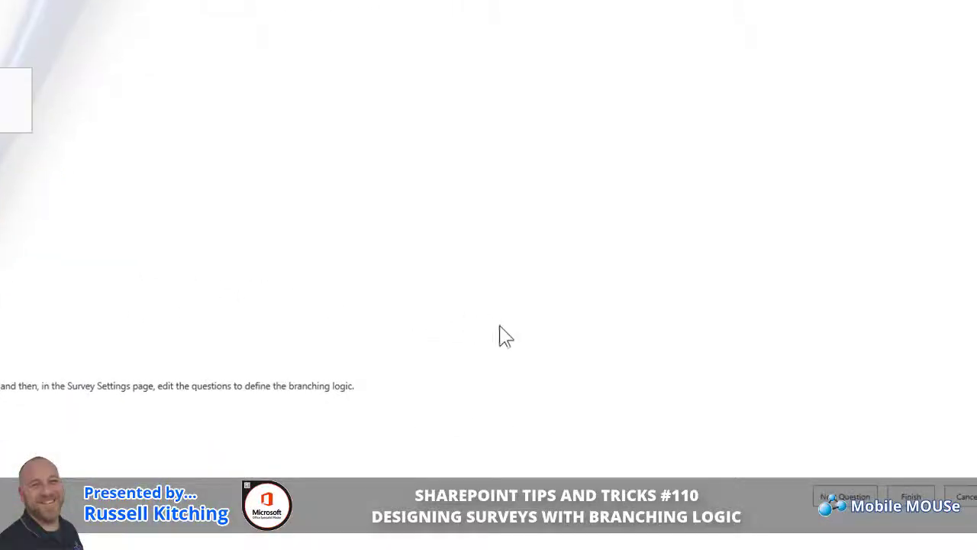
pyautogui.click(853, 496)
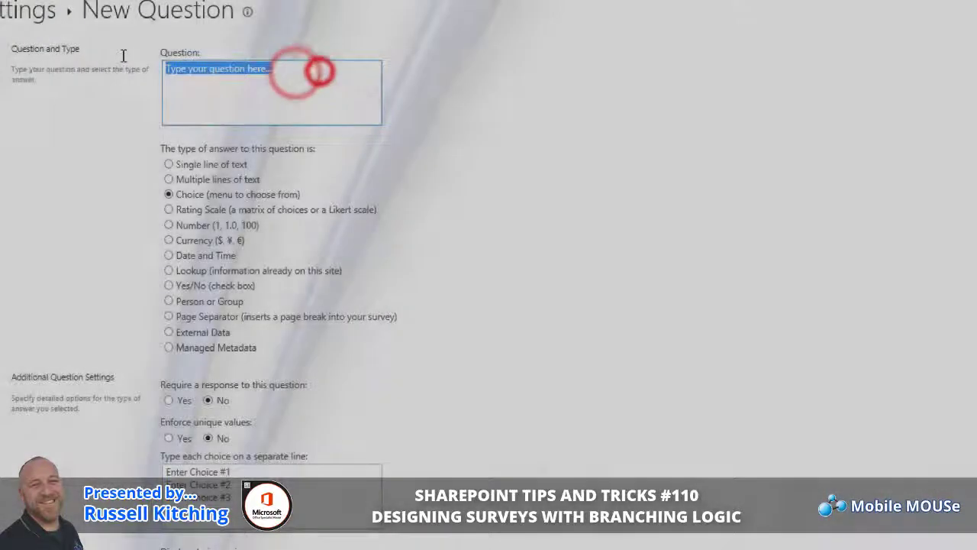
# Step: Enter the question "Where did you visit?" with the Choice answer type
pyautogui.write('Where did you visit?')
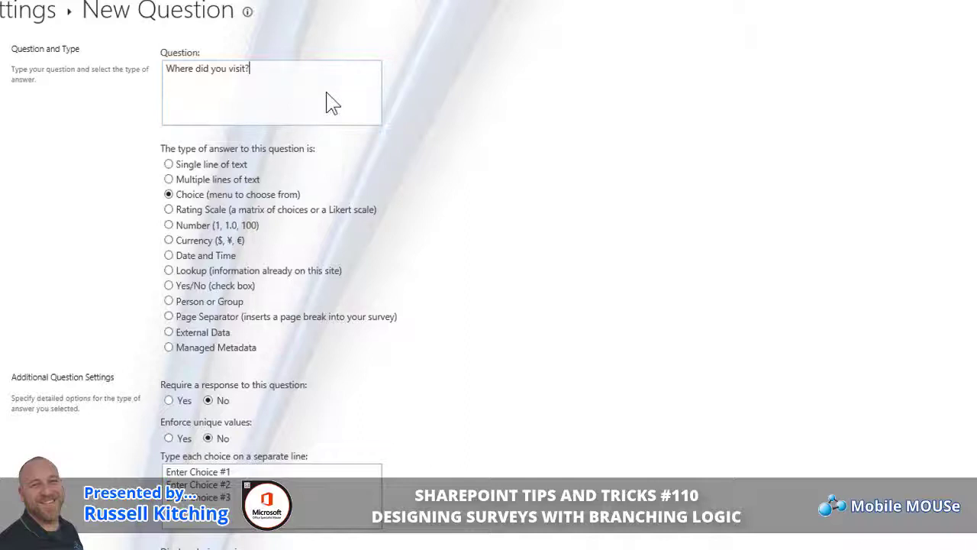
pyautogui.click(227, 195)
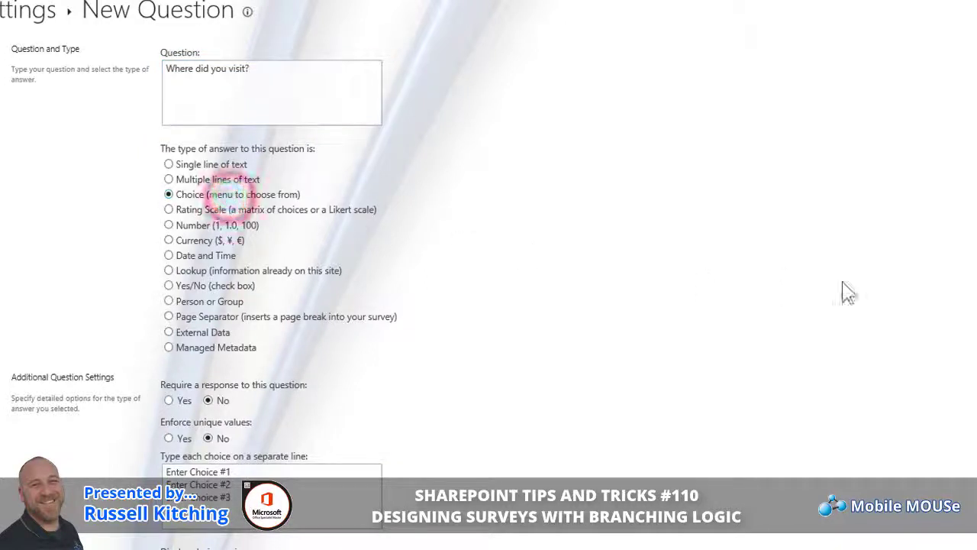
pyautogui.click(168, 194)
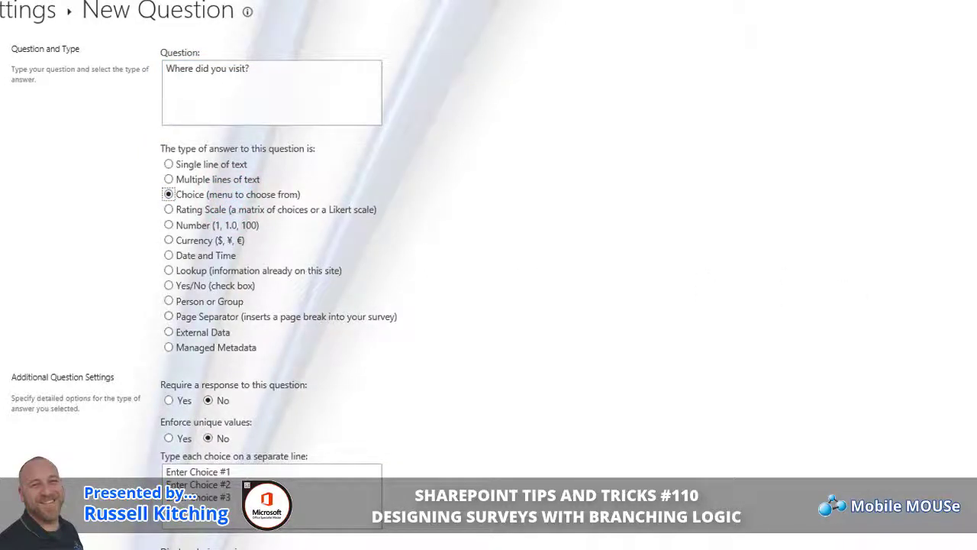
# Step: Replace the placeholder choices with Africa, Asia, Europe, South America and North America, displayed as a drop-down menu with fill-in choices allowed
pyautogui.click(248, 478)
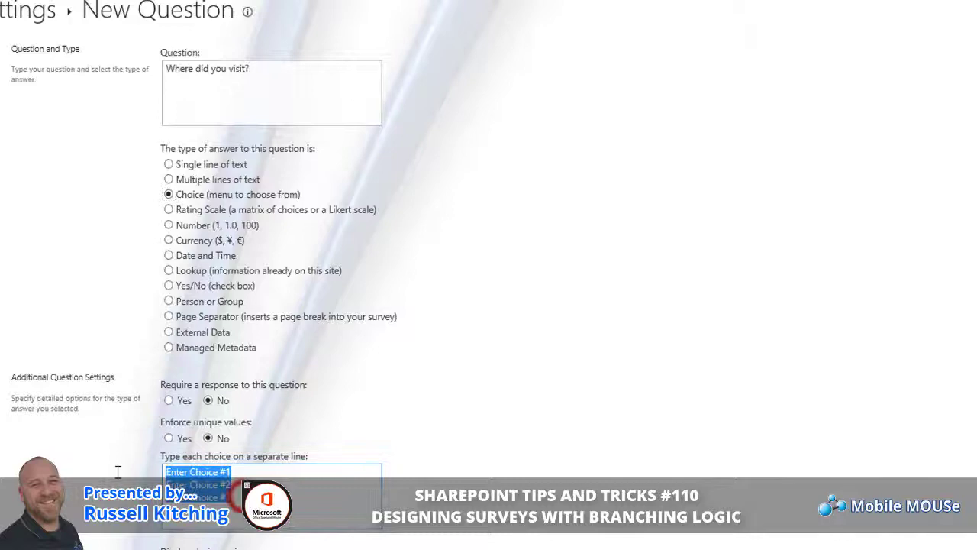
pyautogui.hotkey('ctrl', 'v')
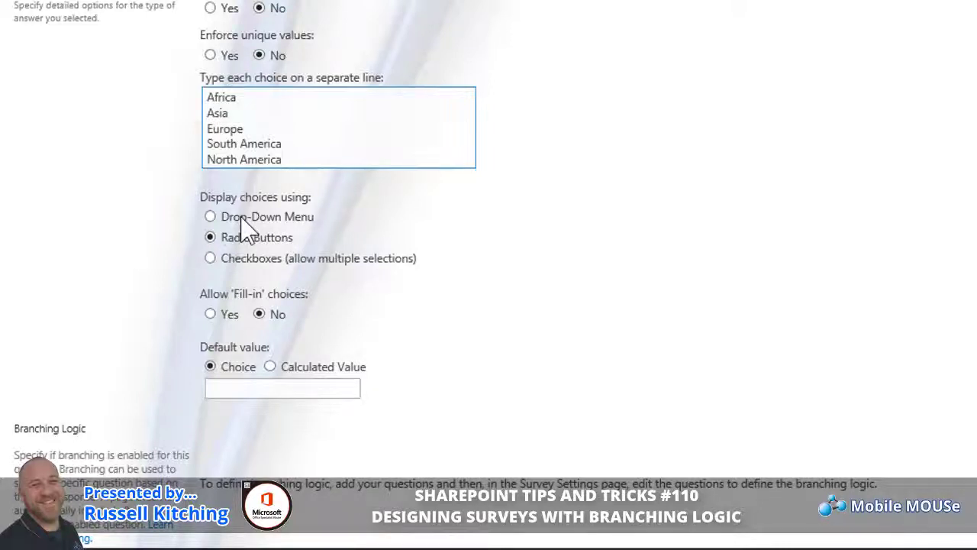
pyautogui.click(210, 216)
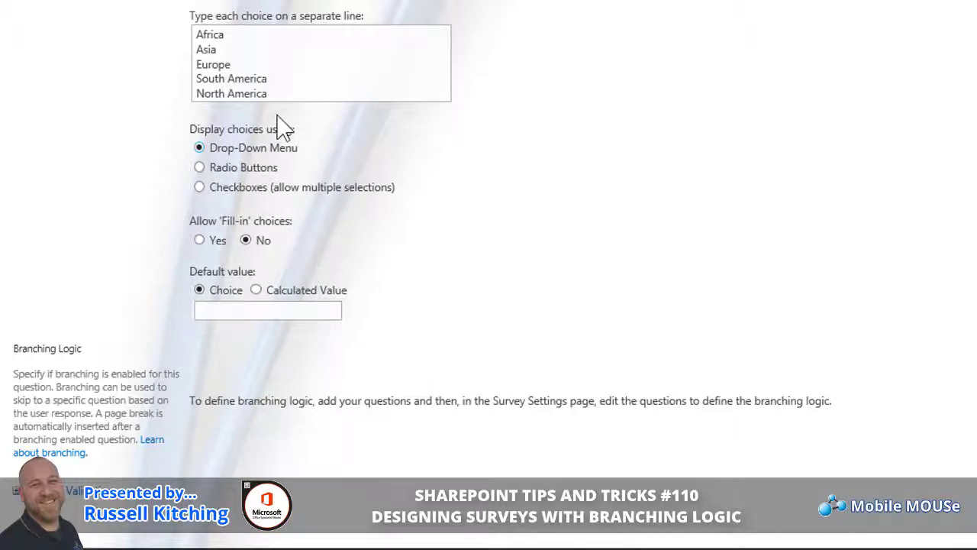
pyautogui.click(200, 240)
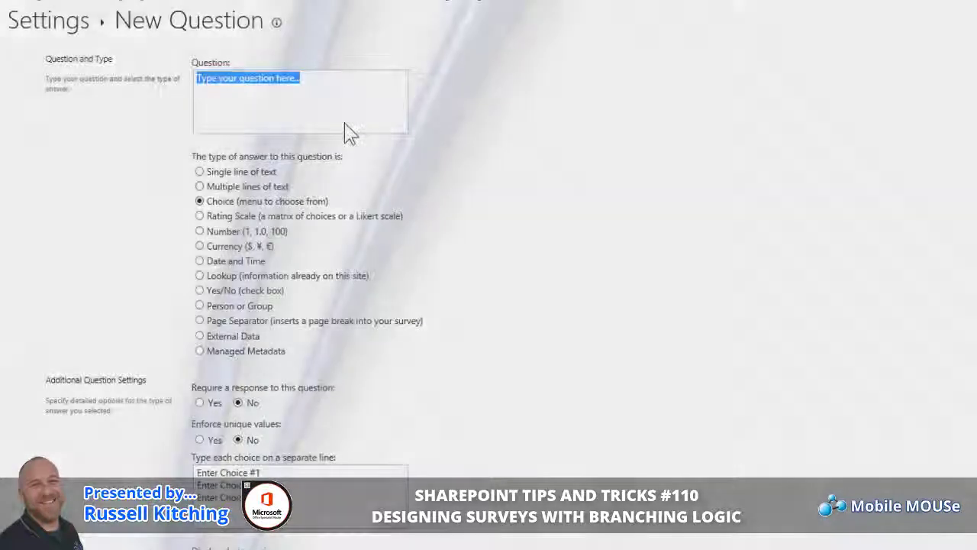
# Step: Enter the required question "How would you rate the experience?" with the Rating Scale answer type
pyautogui.click(333, 87)
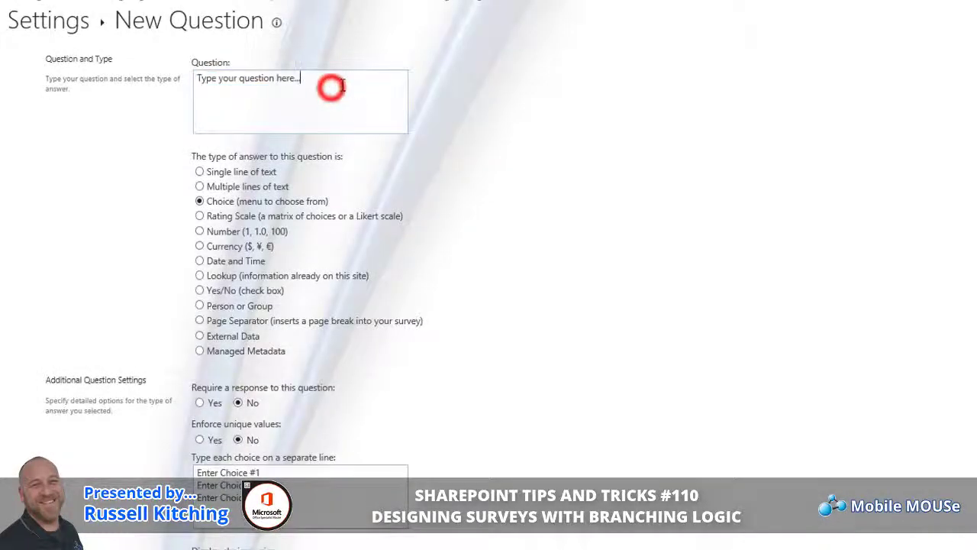
pyautogui.tripleClick(333, 87)
pyautogui.write('How would you rate the experience?')
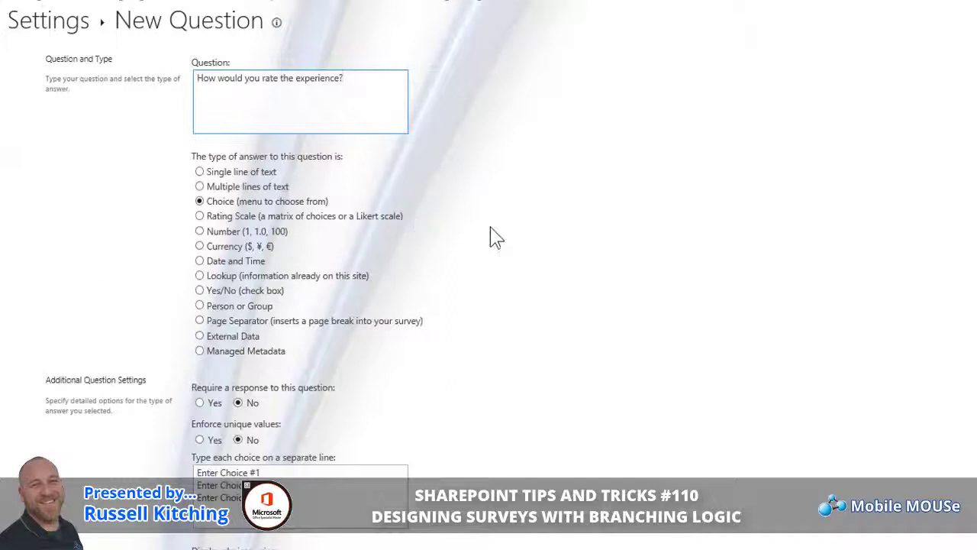
pyautogui.click(200, 217)
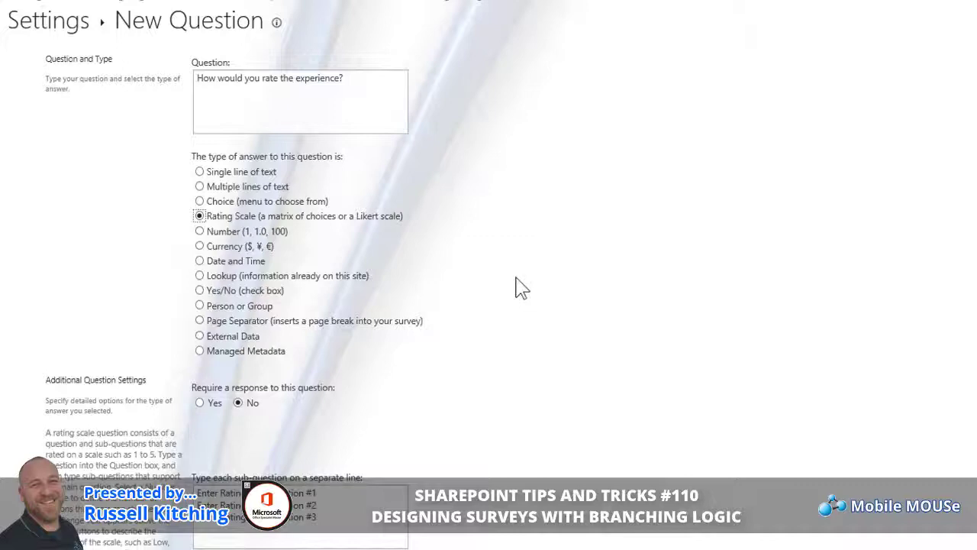
pyautogui.click(199, 402)
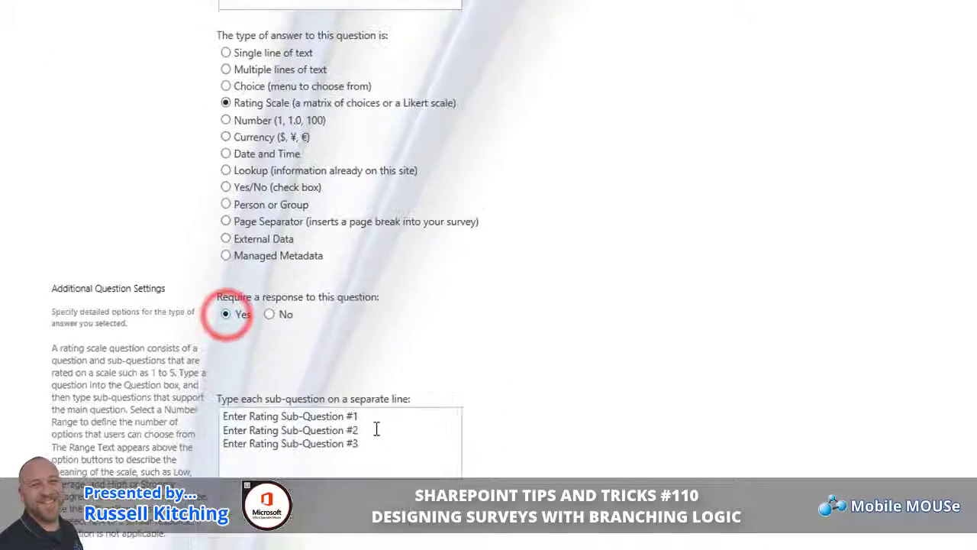
# Step: Replace the placeholder sub-questions with Travel Experience and Destination Experience on separate lines
pyautogui.click(382, 445)
pyautogui.hotkey('ctrl', 'a')
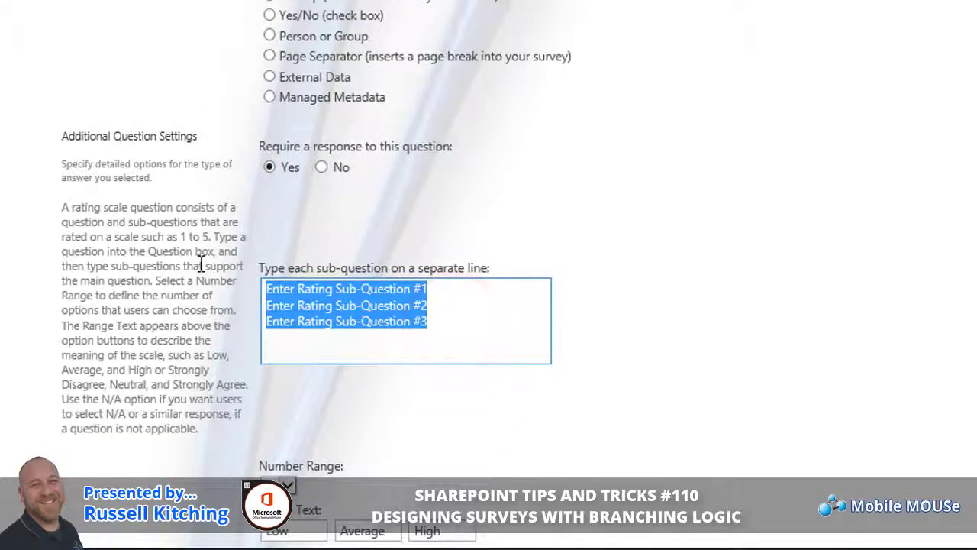
pyautogui.write('Travel')
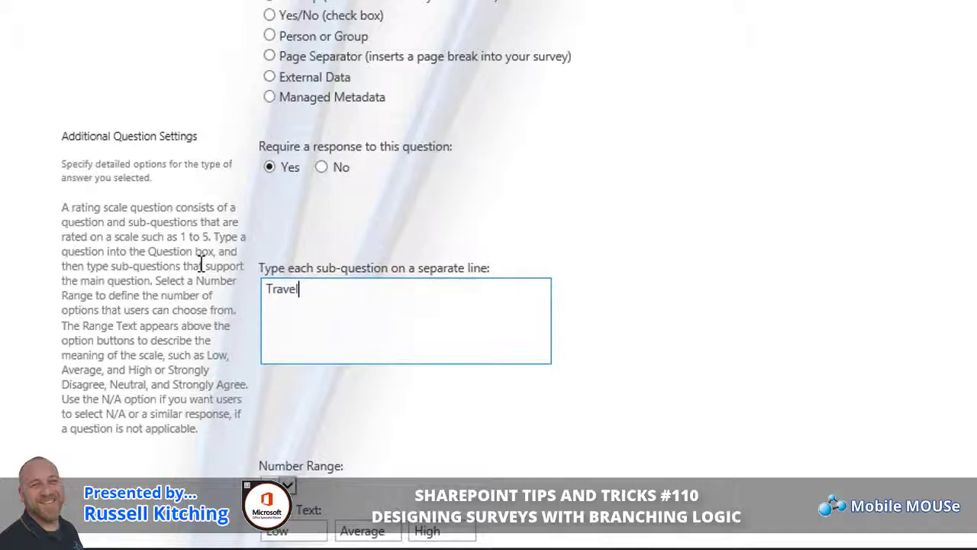
pyautogui.write(' Experience')
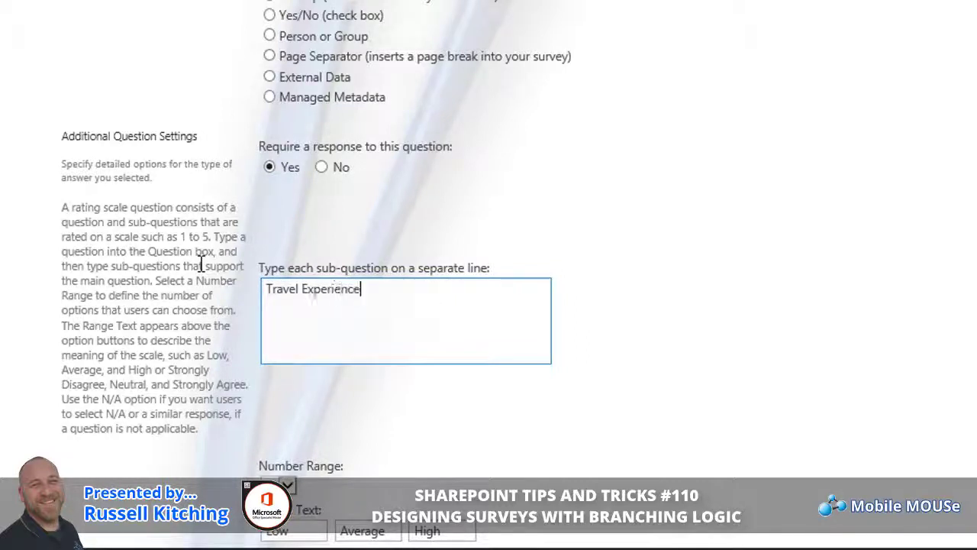
pyautogui.press('Return')
pyautogui.write('Destination Eff')
pyautogui.press('BackSpace')
pyautogui.press('BackSpace')
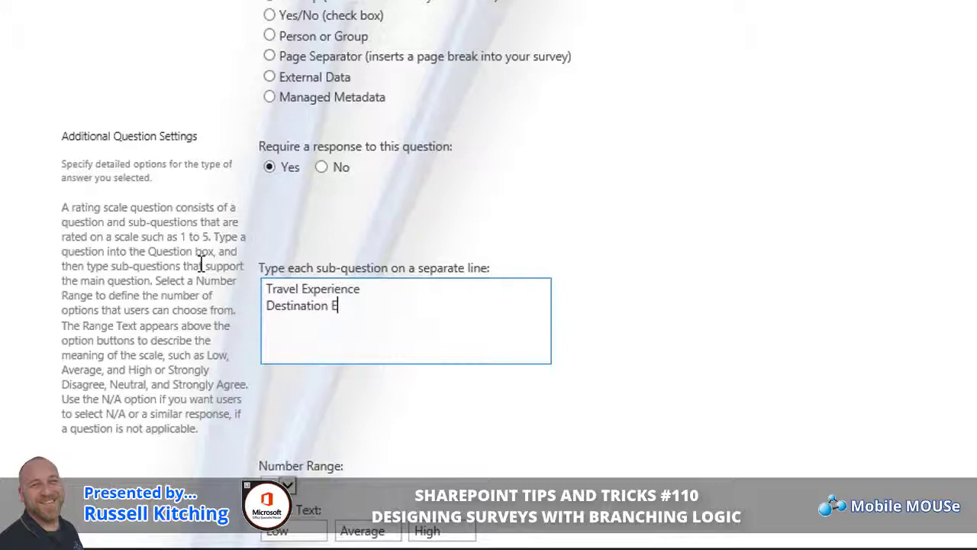
pyautogui.write('xperience')
# Step: Set the rating scale's number range to 10
pyautogui.scroll(-3, 720, 290)
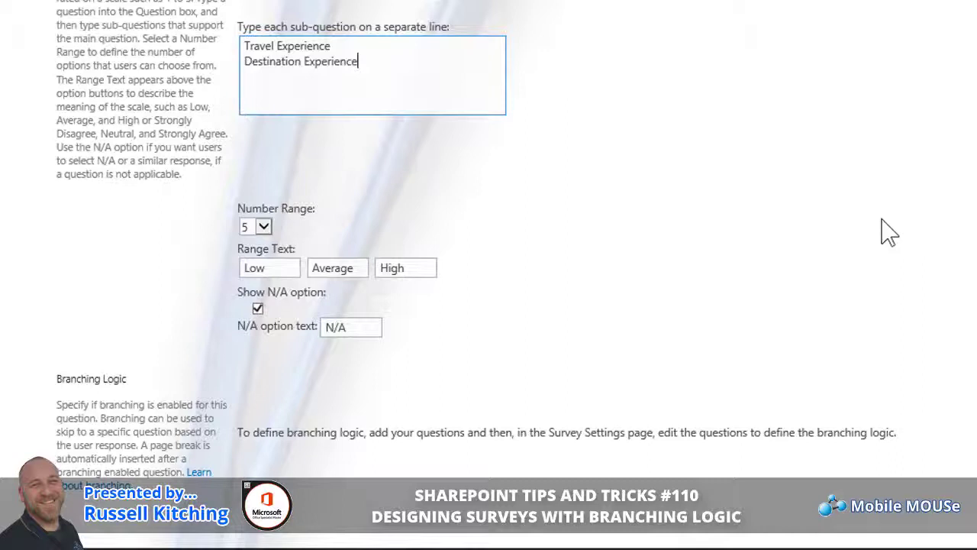
pyautogui.click(265, 228)
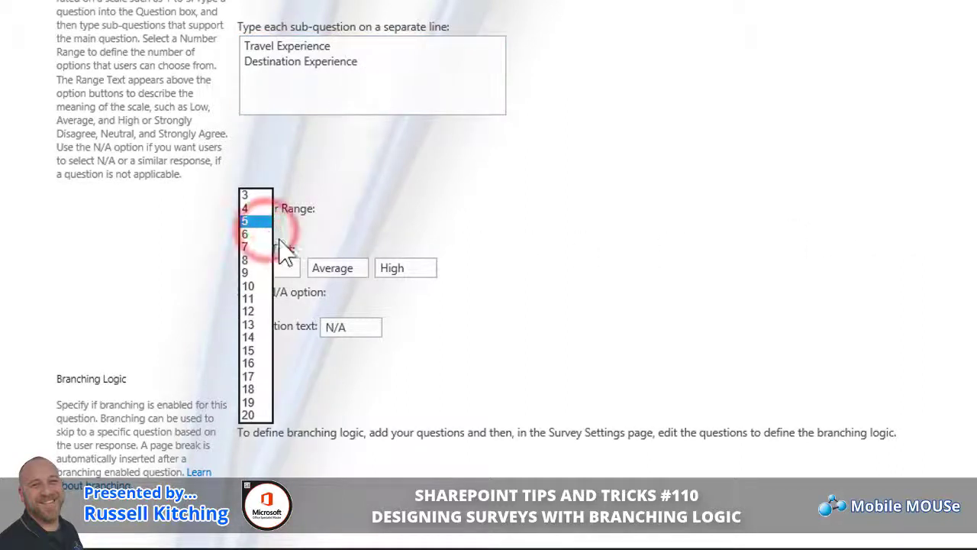
pyautogui.click(249, 286)
pyautogui.press('Tab')
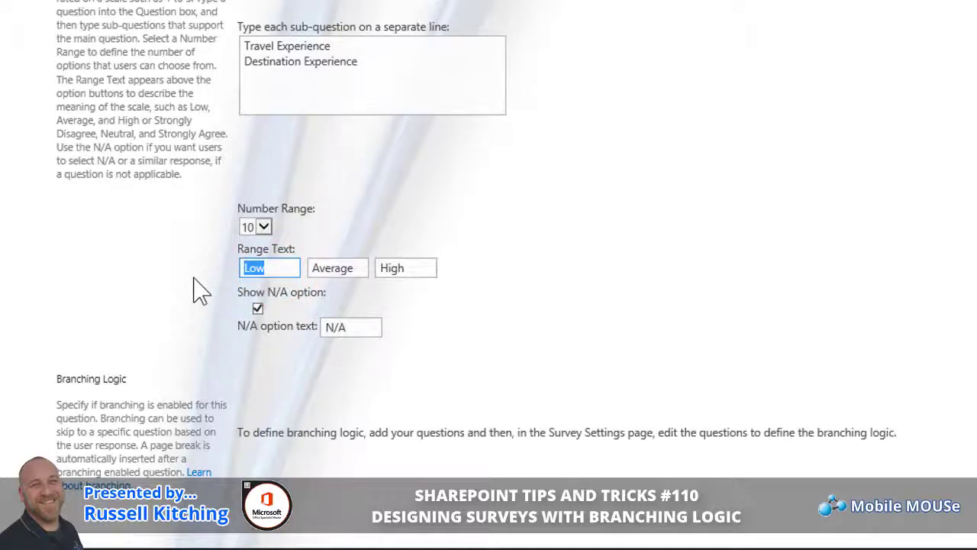
# Step: Label the low end of the rating scale Bad and the high end Excellent, and hide the N/A option
pyautogui.write('Bad')
pyautogui.click(343, 268)
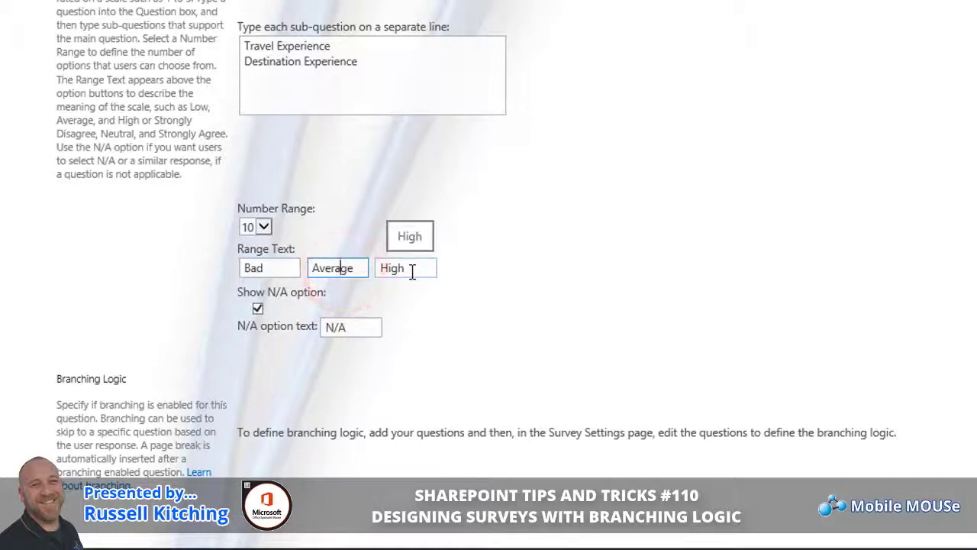
pyautogui.doubleClick(411, 272)
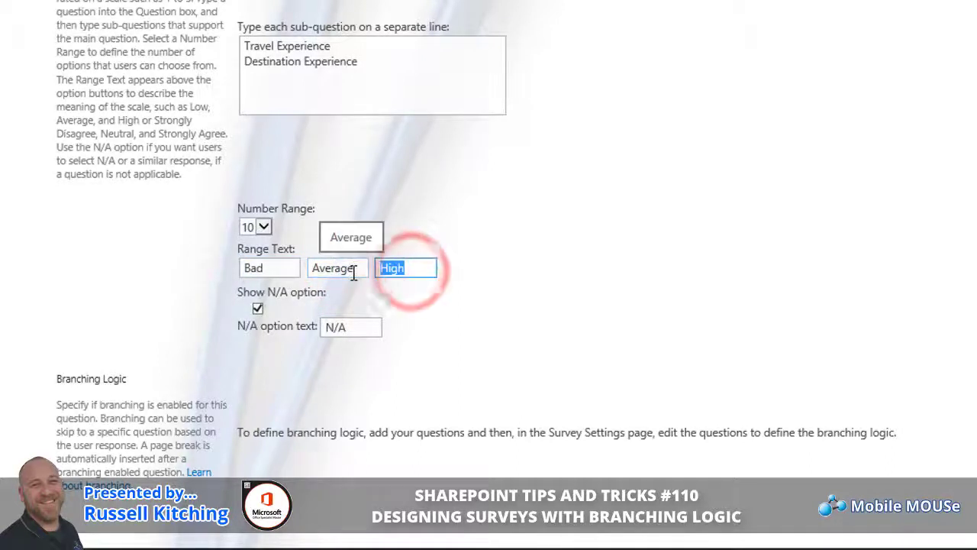
pyautogui.write('Experien')
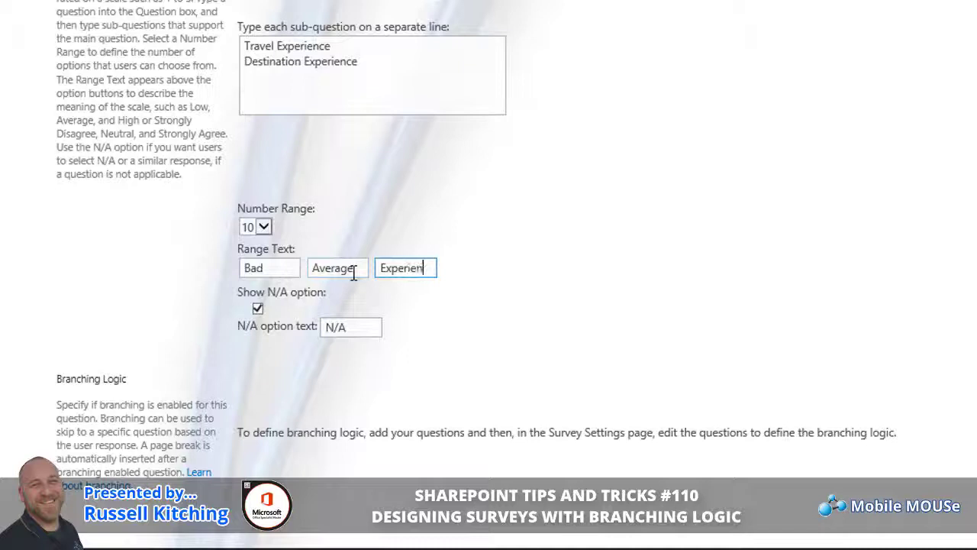
pyautogui.write('ce')
pyautogui.press('BackSpace')
pyautogui.press('BackSpace')
pyautogui.press('BackSpace')
pyautogui.press('BackSpace')
pyautogui.press('BackSpace')
pyautogui.press('BackSpace')
pyautogui.press('BackSpace')
pyautogui.press('BackSpace')
pyautogui.write('cellent')
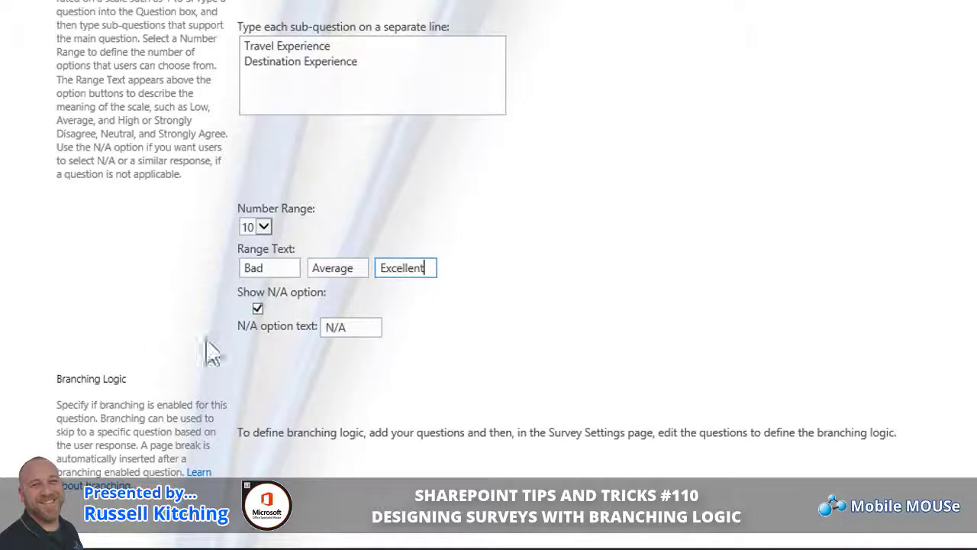
pyautogui.click(257, 308)
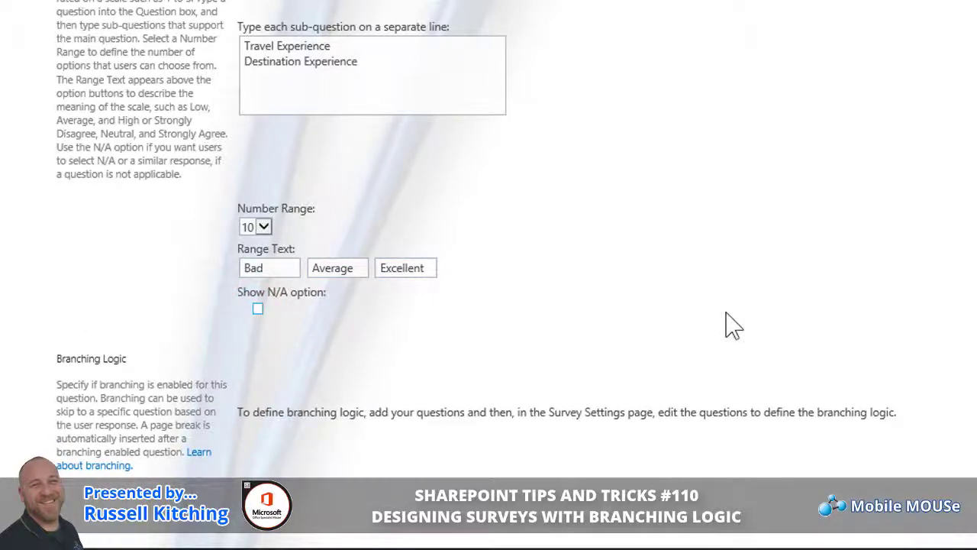
# Step: Save the rating question and add a page separator after it, continuing to a new question
pyautogui.click(837, 530)
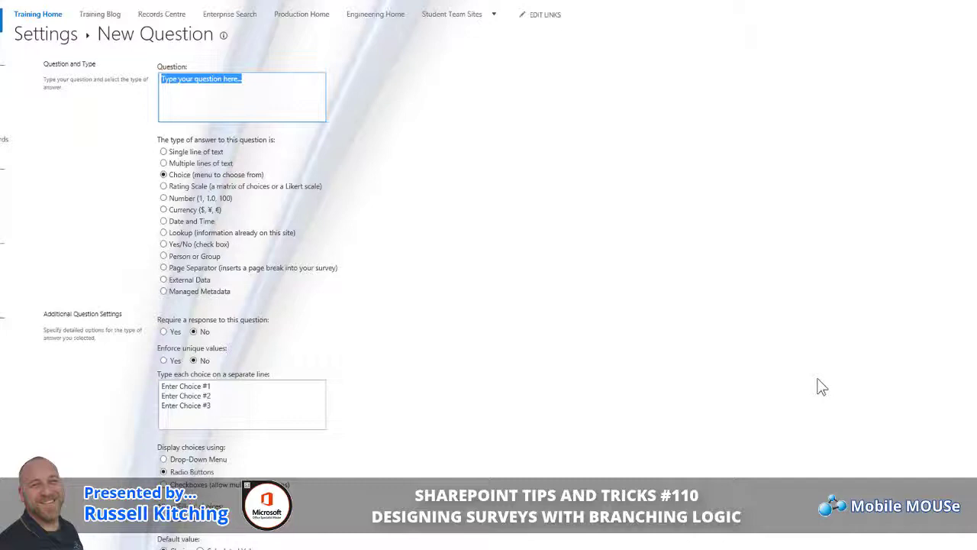
pyautogui.click(163, 268)
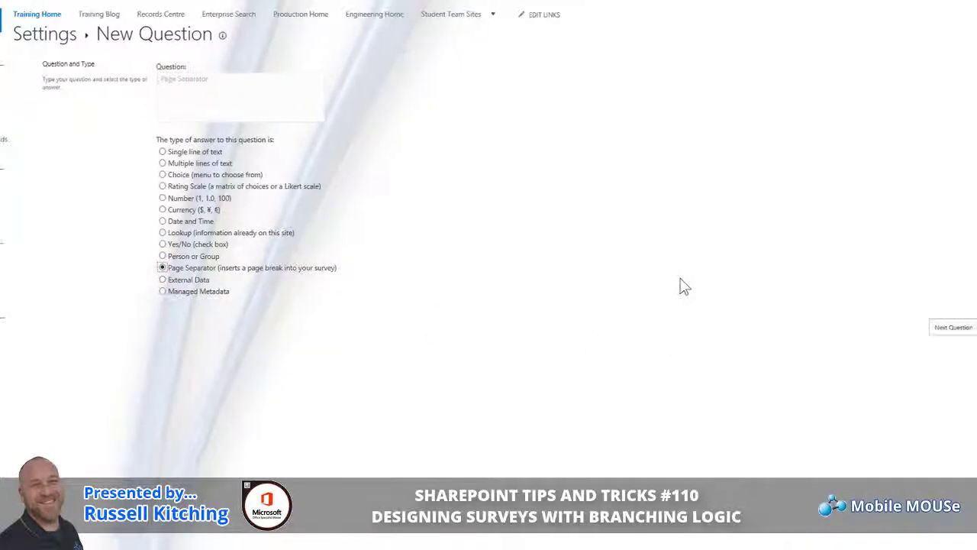
pyautogui.click(943, 326)
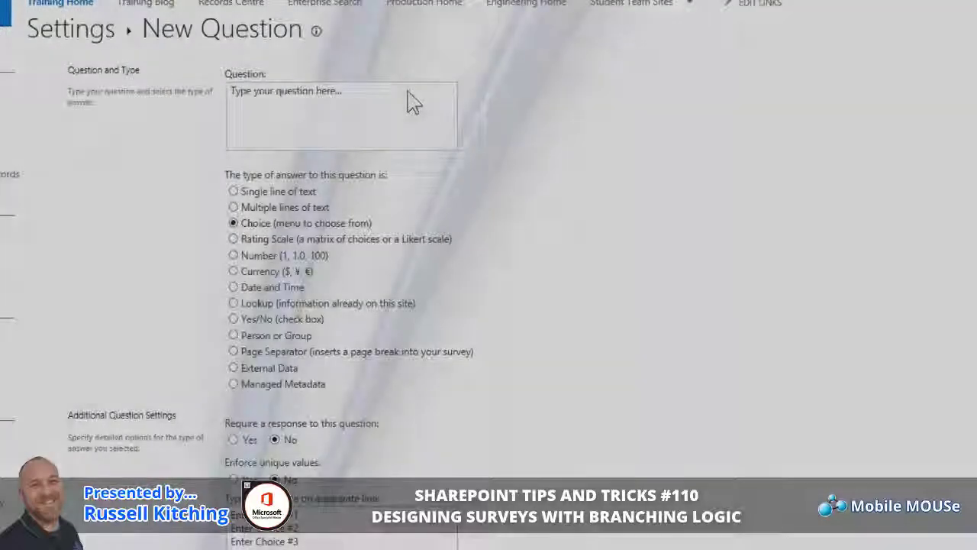
# Step: Enter the question "Would you like to add any comments?" with the Multiple lines of text answer type
pyautogui.click(187, 82)
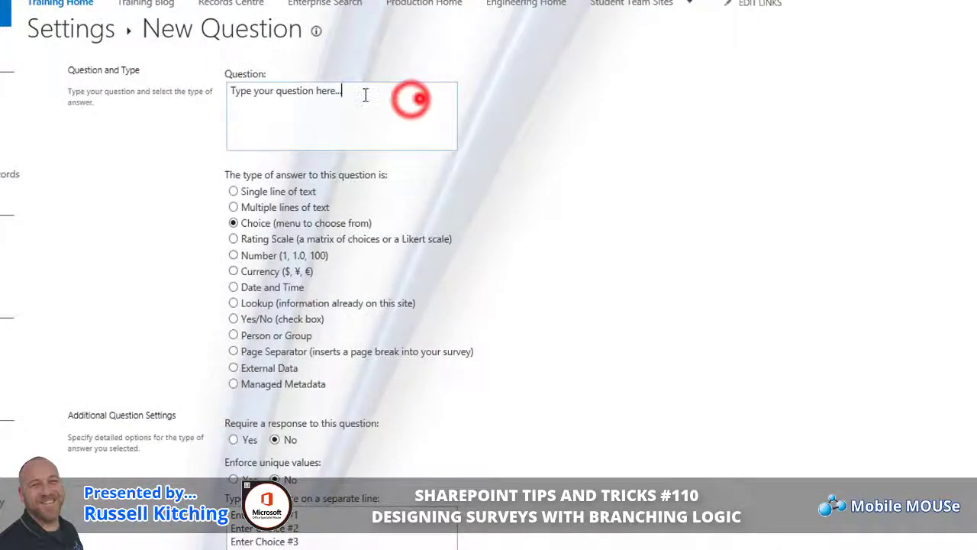
pyautogui.hotkey('ctrl', 'a')
pyautogui.write('Would you like to add any comments?')
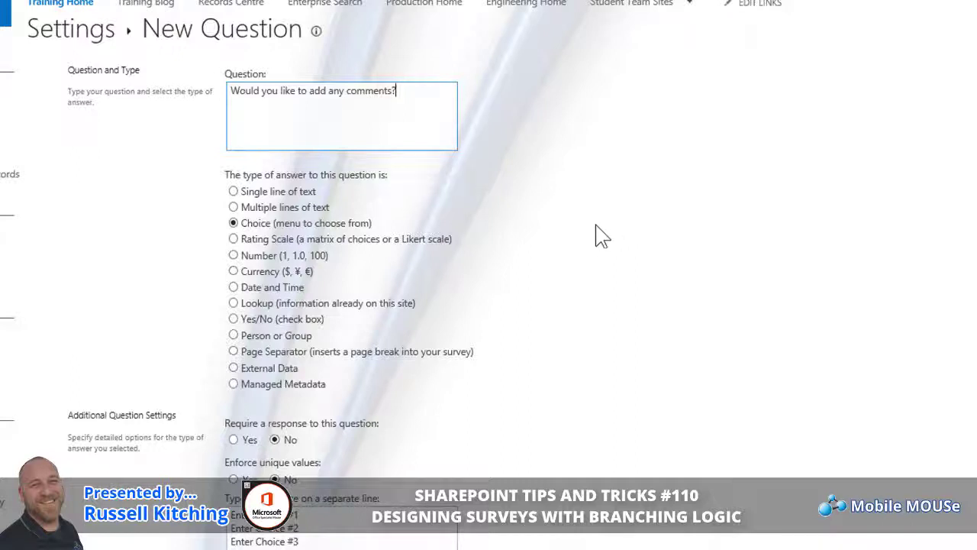
pyautogui.click(234, 207)
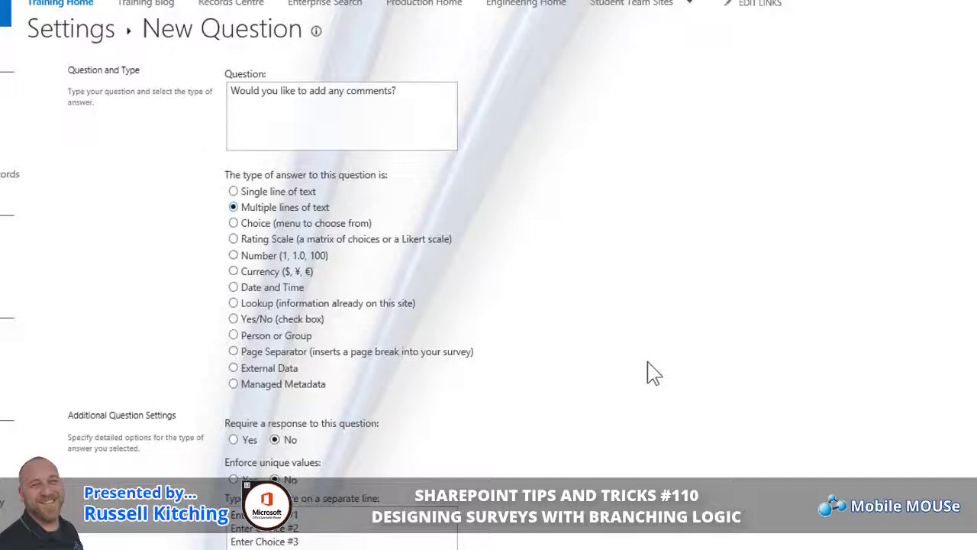
pyautogui.scroll(-2, 649, 371)
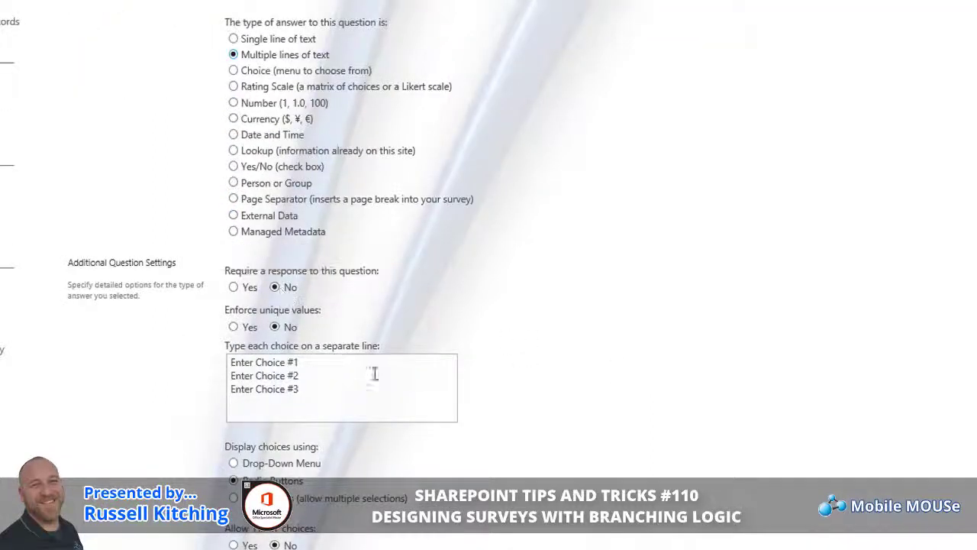
pyautogui.click(282, 53)
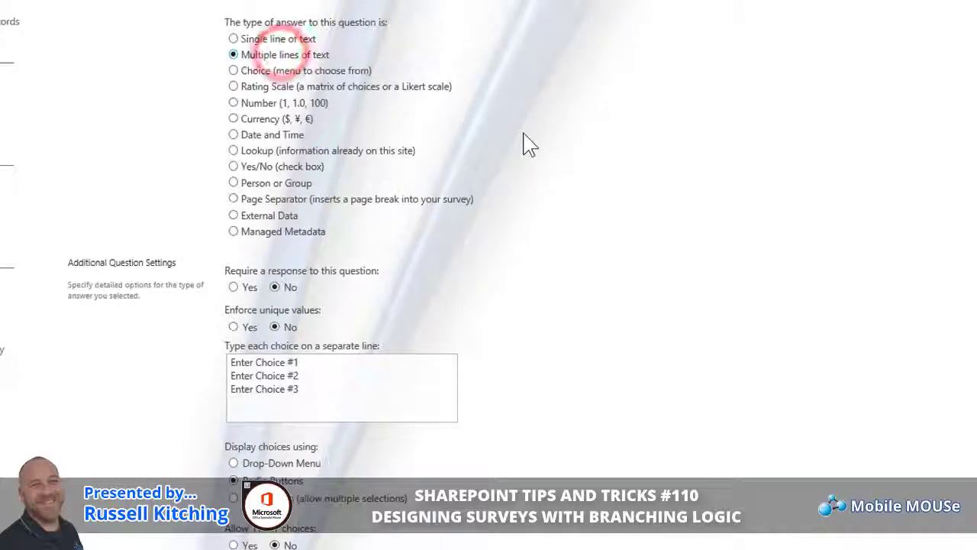
# Step: Change the number of lines for editing in the comments question and finish adding questions
pyautogui.scroll(-2, 550, 57)
pyautogui.doubleClick(283, 285)
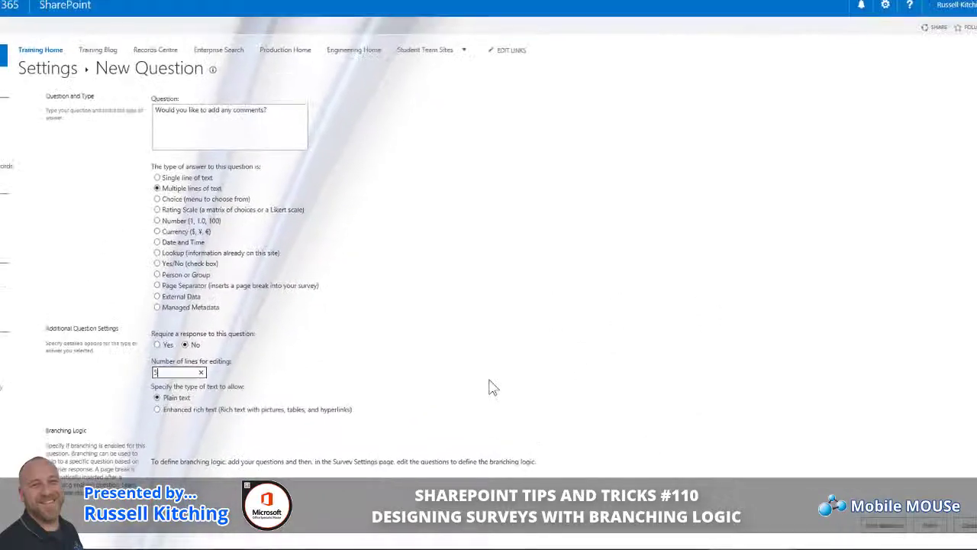
pyautogui.click(913, 526)
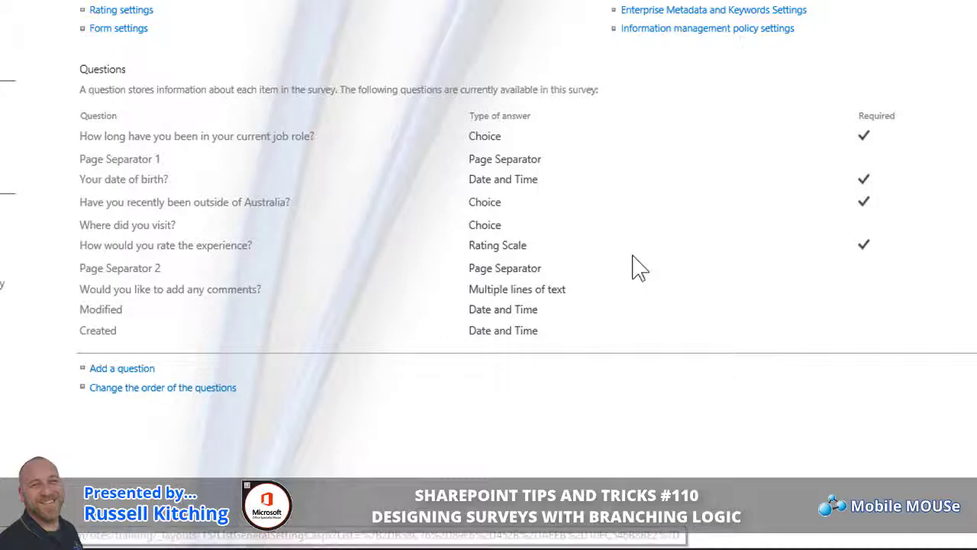
# Step: Branch the Australia travel question so Yes jumps to "Where did you visit?" and No jumps to "Would you like to add any comments?", and save it
pyautogui.click(146, 205)
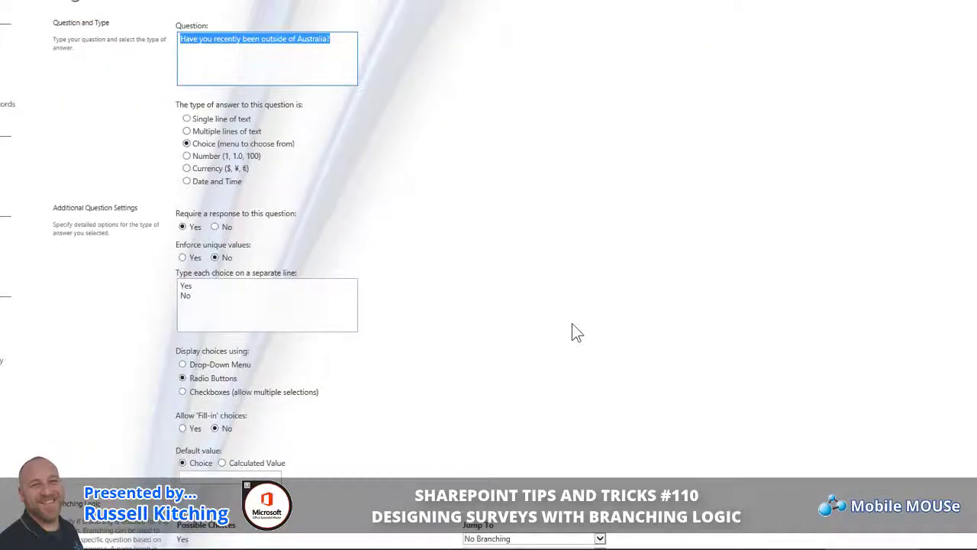
pyautogui.scroll(-5, 571, 323)
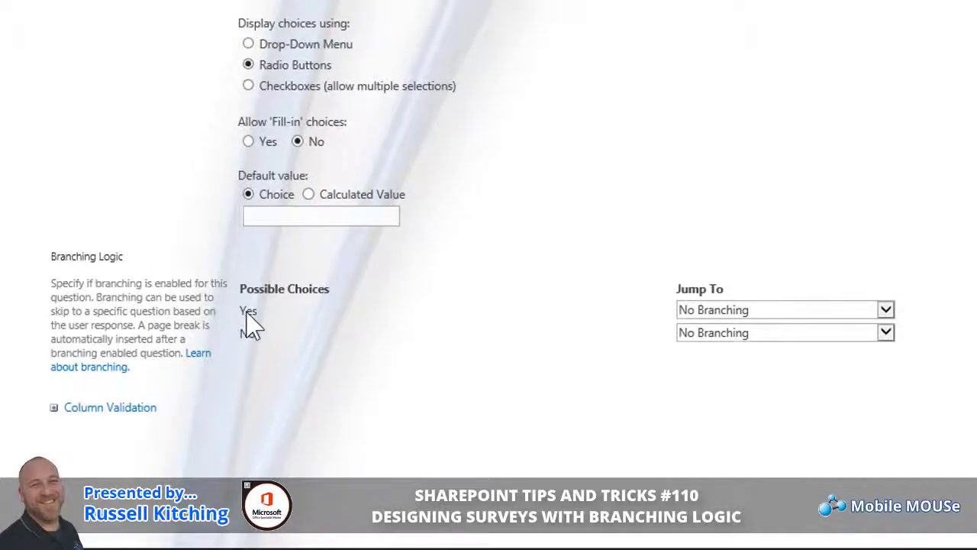
pyautogui.click(754, 308)
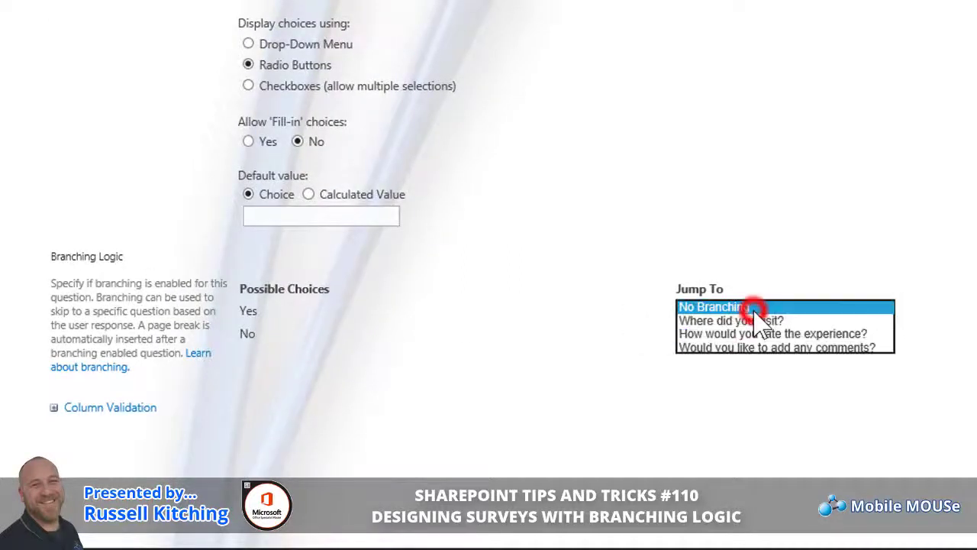
pyautogui.click(797, 320)
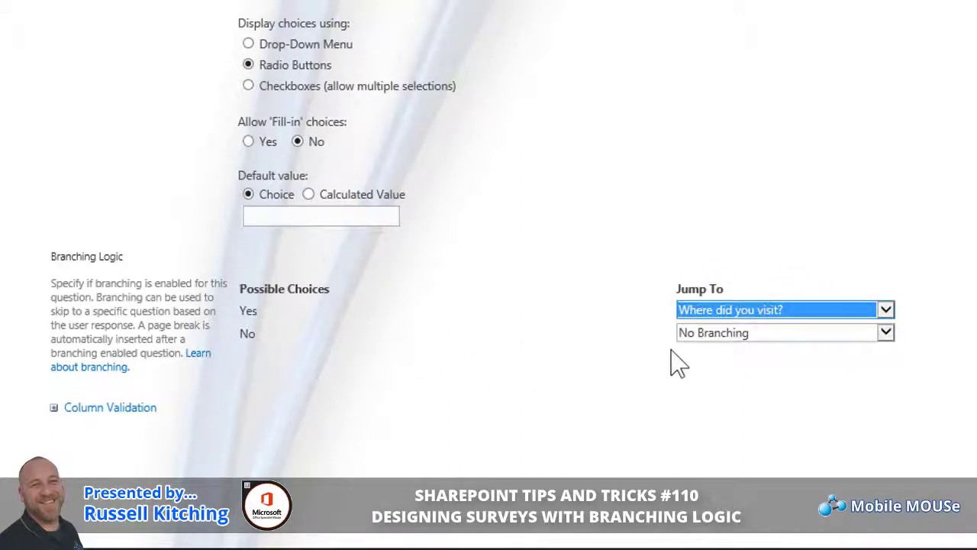
pyautogui.click(727, 334)
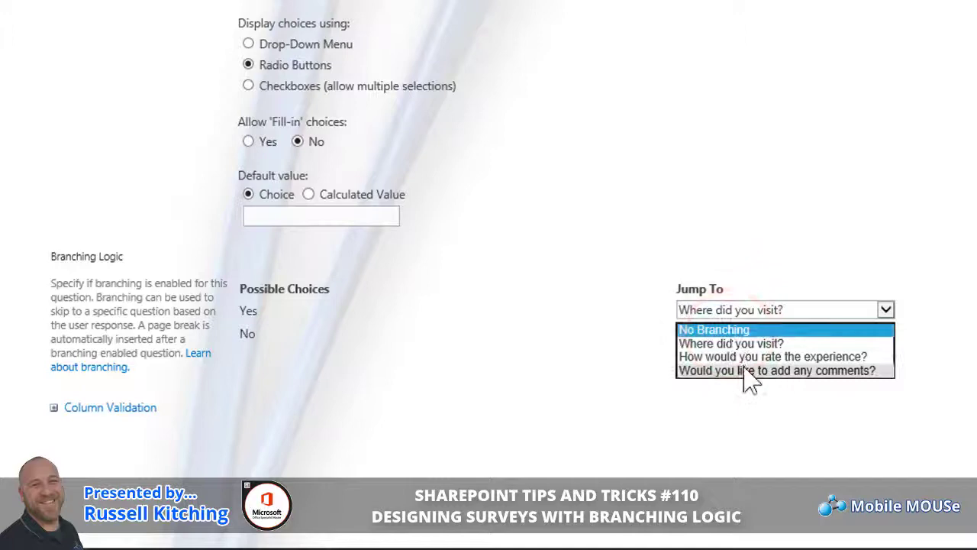
pyautogui.click(745, 370)
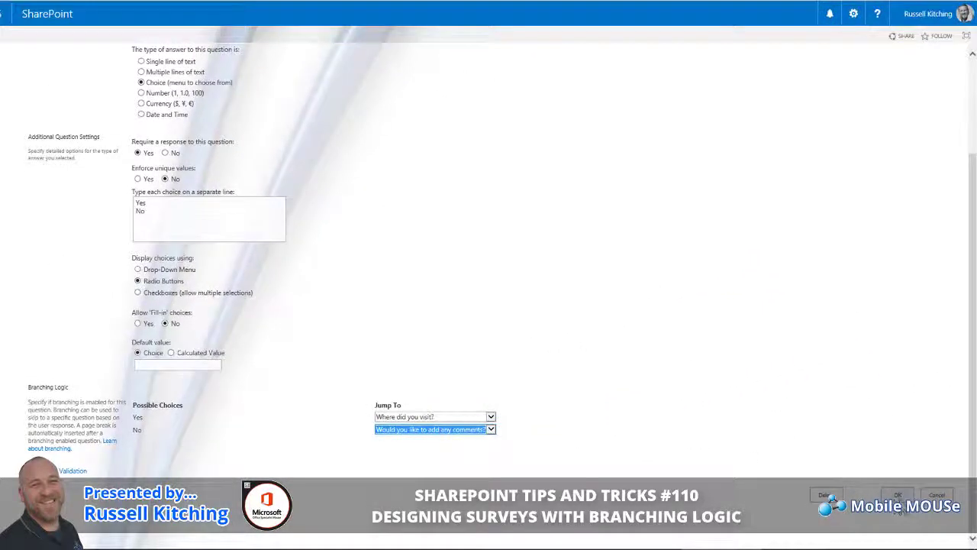
pyautogui.click(899, 496)
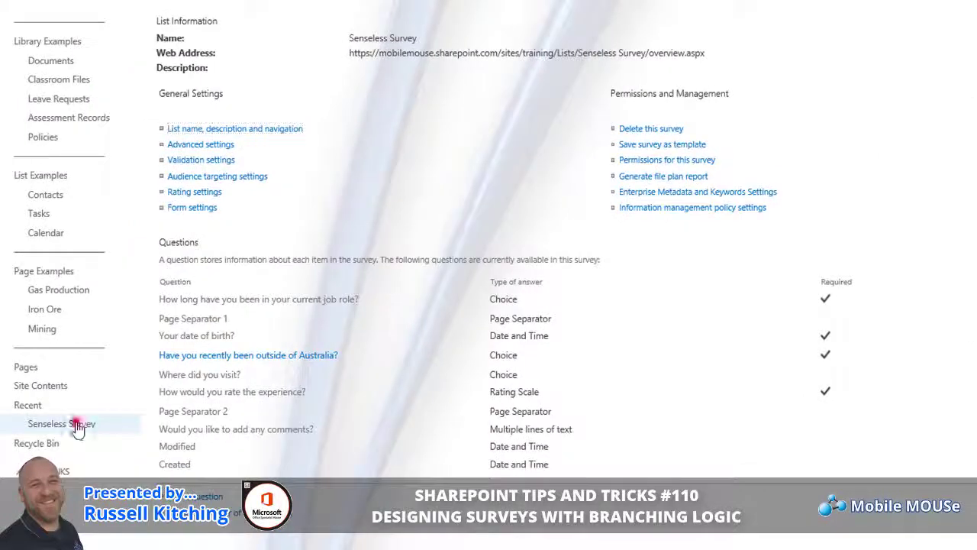
# Step: Start a response to Senseless Survey, answer > 5 Years for time in the current job role, and continue
pyautogui.click(77, 428)
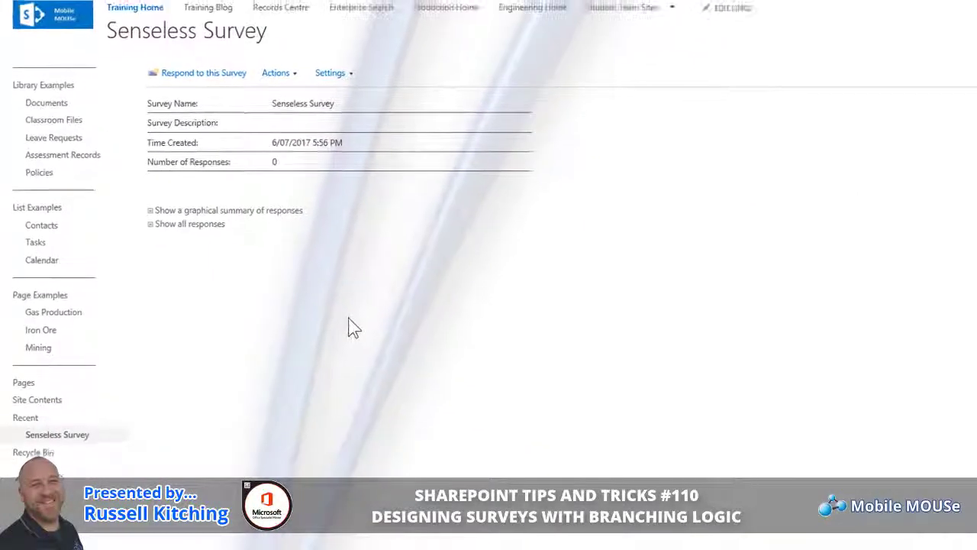
pyautogui.click(213, 76)
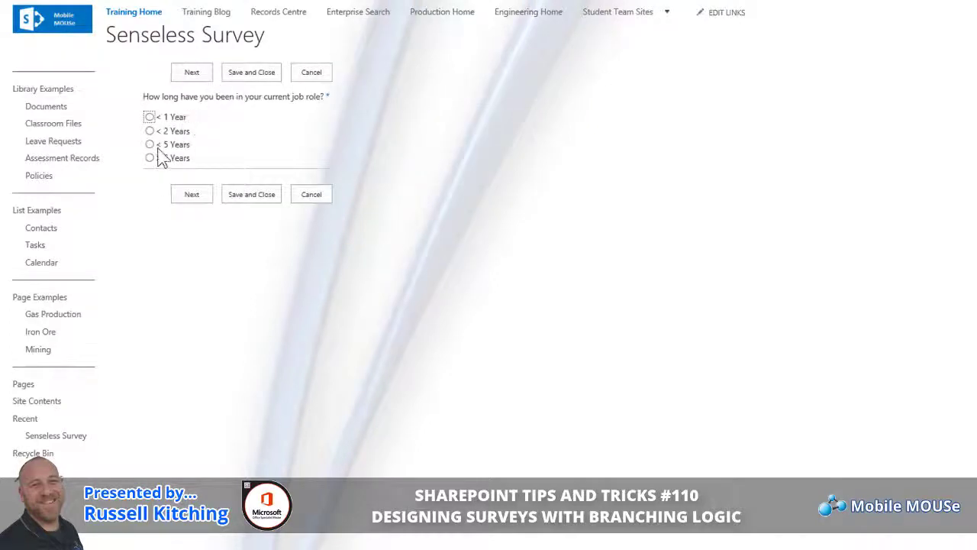
pyautogui.click(150, 158)
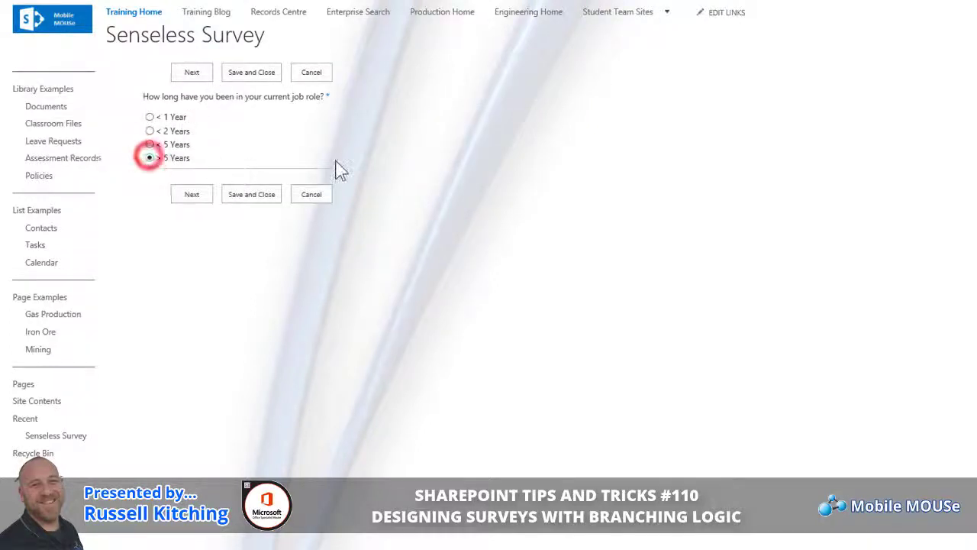
pyautogui.click(208, 196)
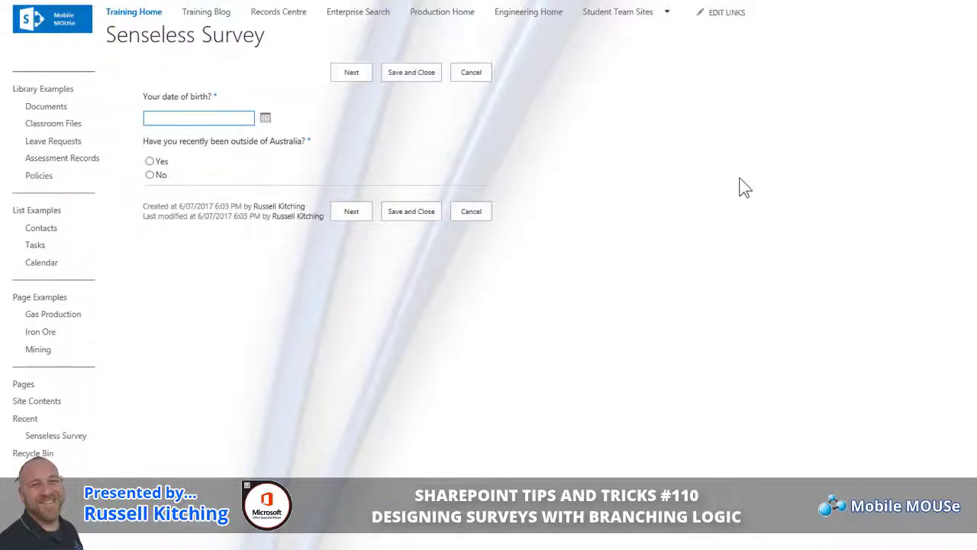
# Step: Fill in a date of birth, answer Yes to having recently been outside Australia, and continue
pyautogui.click(266, 119)
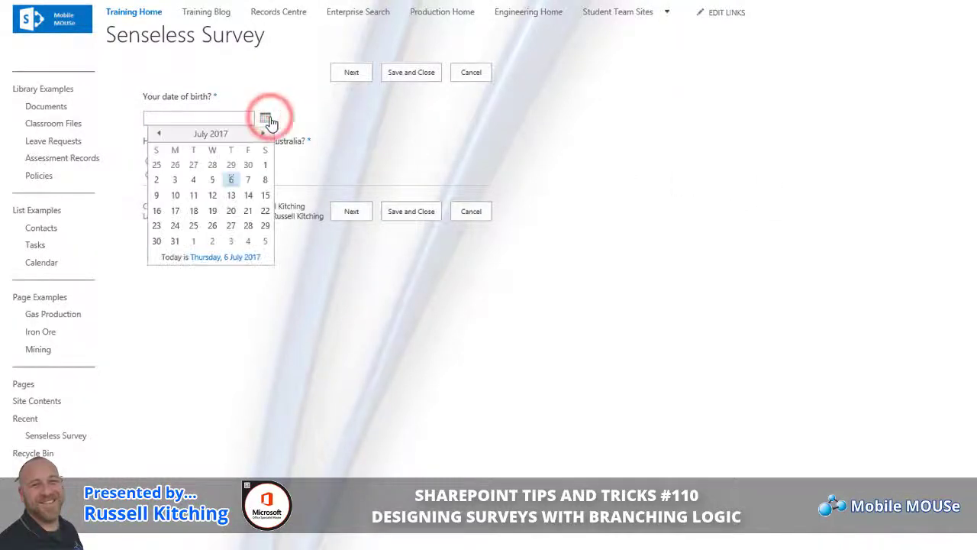
pyautogui.click(197, 180)
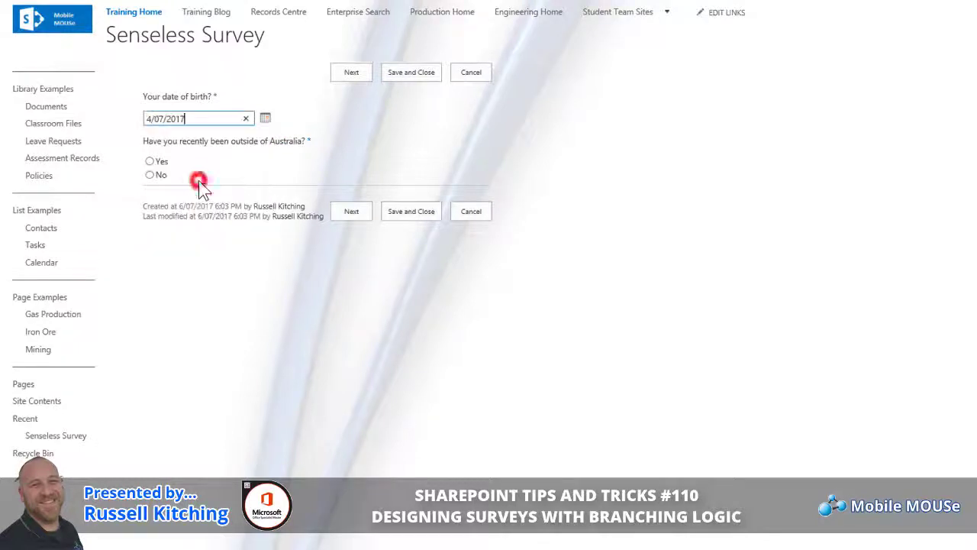
pyautogui.click(151, 163)
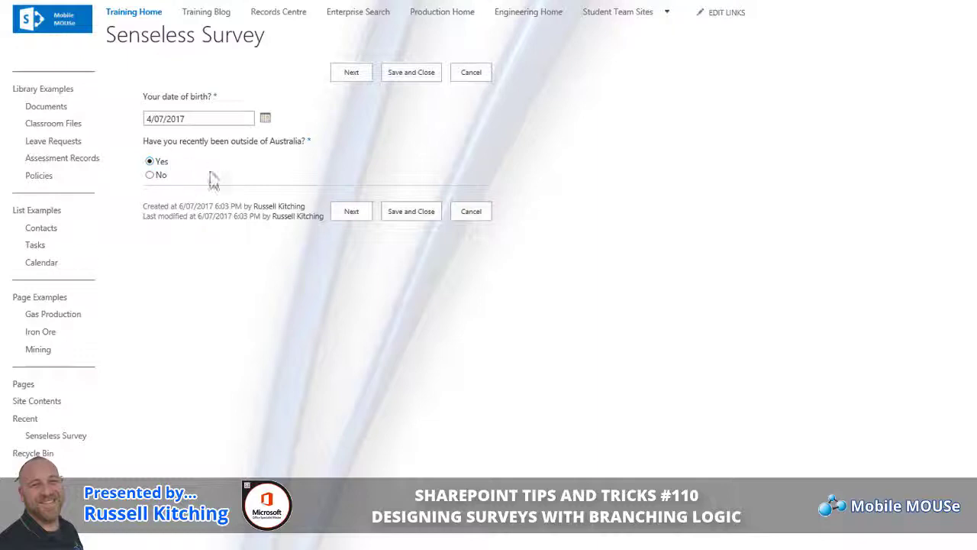
pyautogui.click(353, 212)
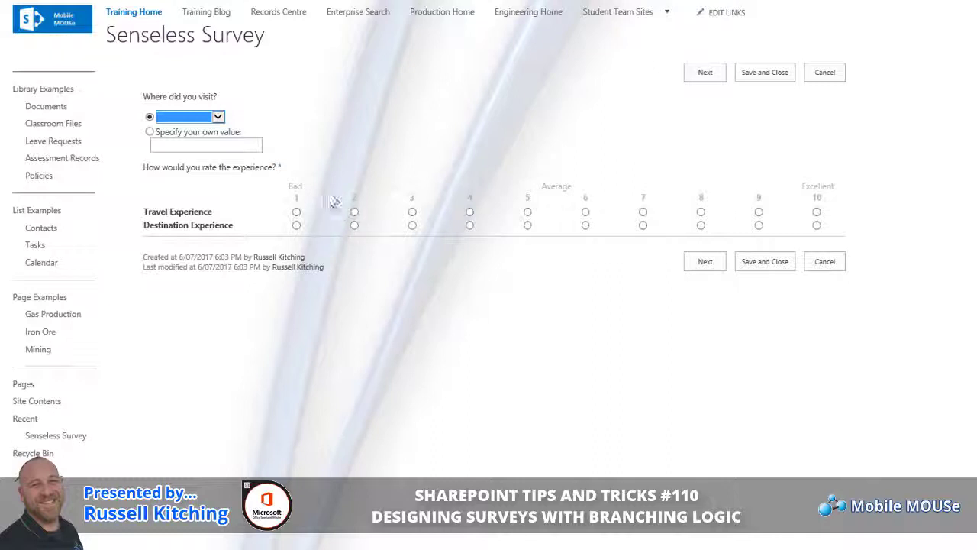
# Step: Answer "Where did you visit?" with the custom value New Zealand instead of a listed region
pyautogui.click(219, 116)
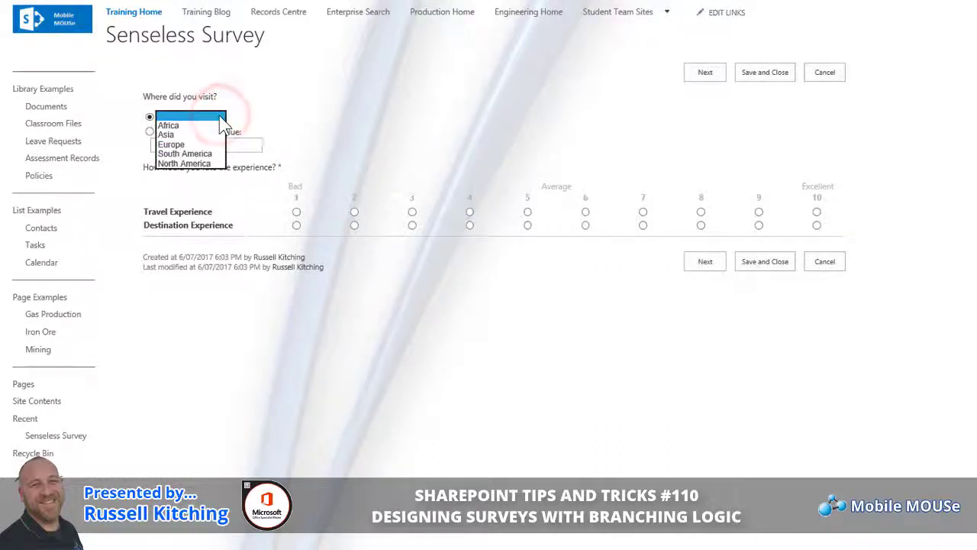
pyautogui.click(219, 115)
pyautogui.click(149, 132)
pyautogui.click(174, 145)
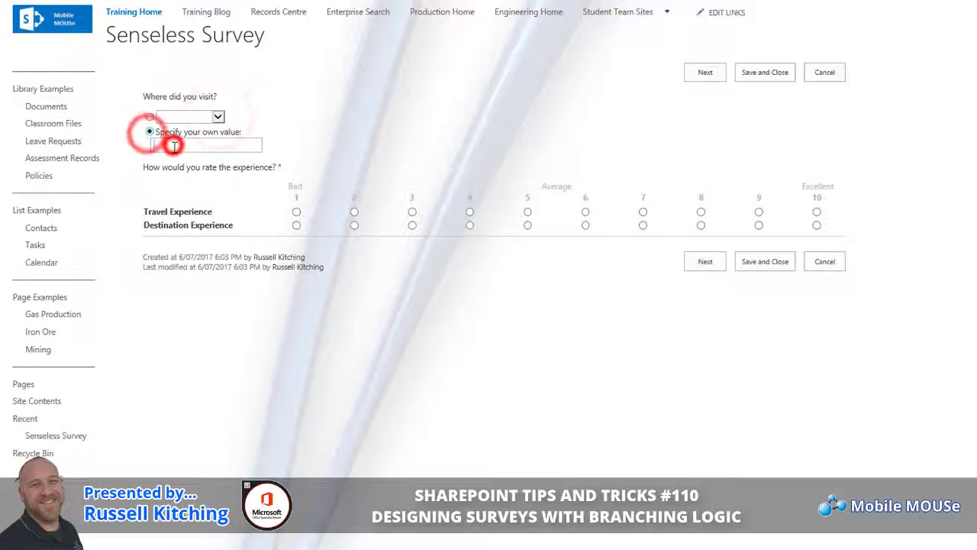
pyautogui.write('New Z')
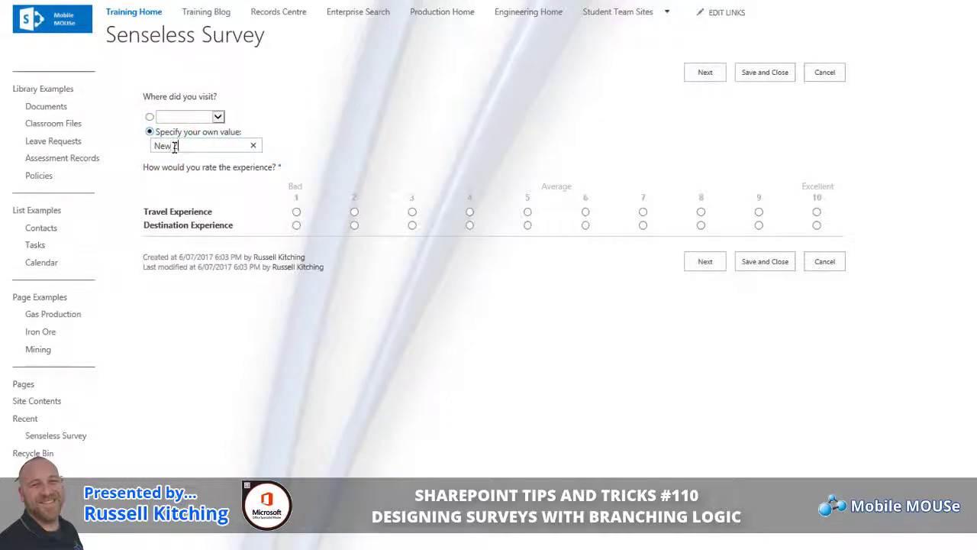
pyautogui.write('ealand')
# Step: Rate Travel Experience 7 and Destination Experience 10, and finish the response without a comment
pyautogui.click(219, 215)
pyautogui.click(643, 212)
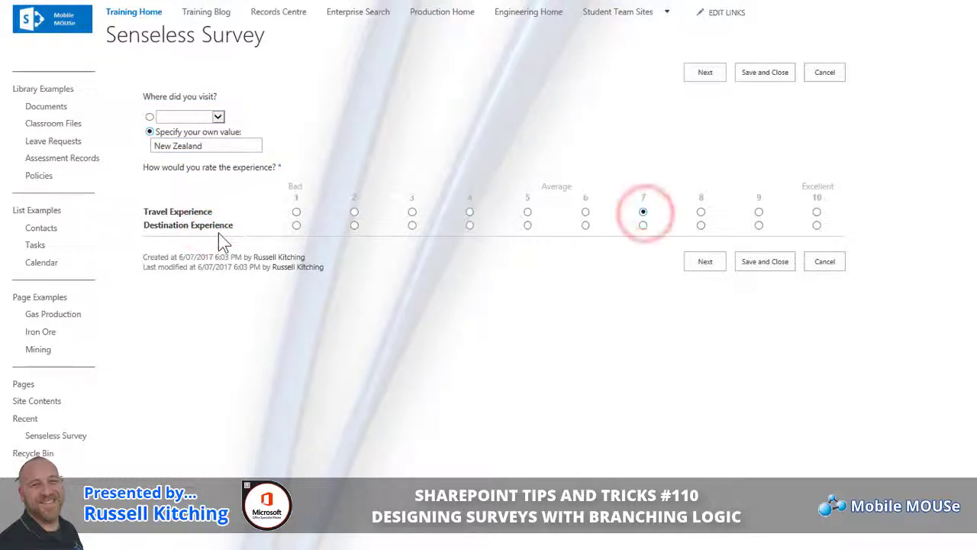
pyautogui.click(817, 226)
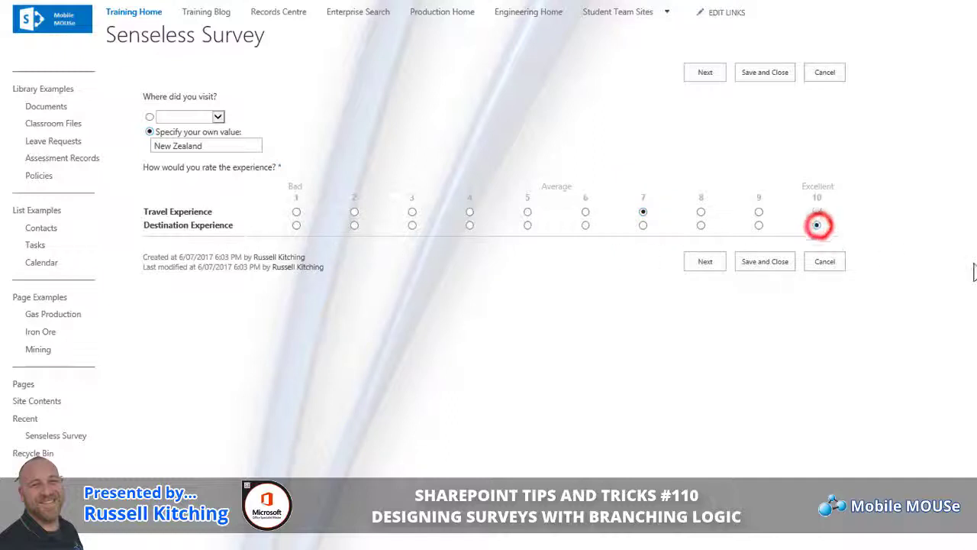
pyautogui.click(699, 268)
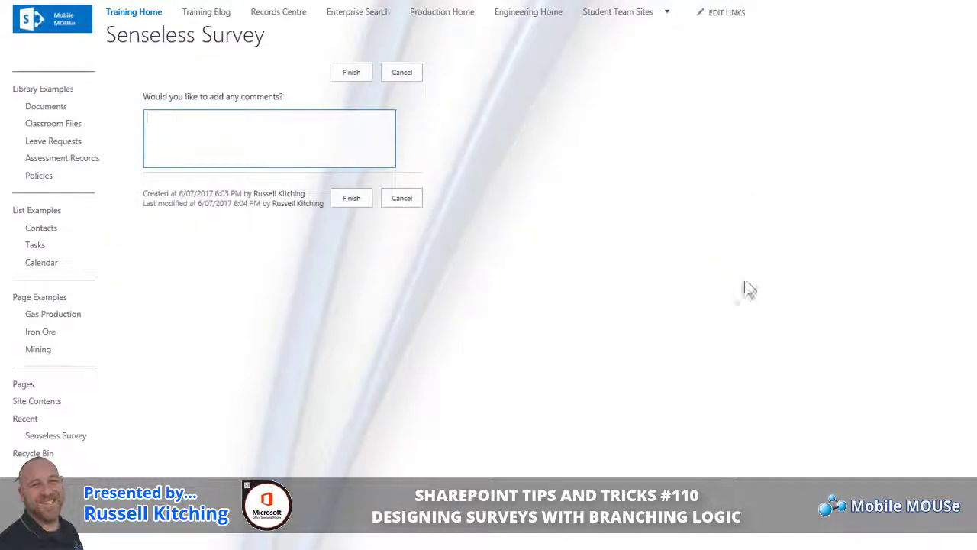
pyautogui.click(348, 198)
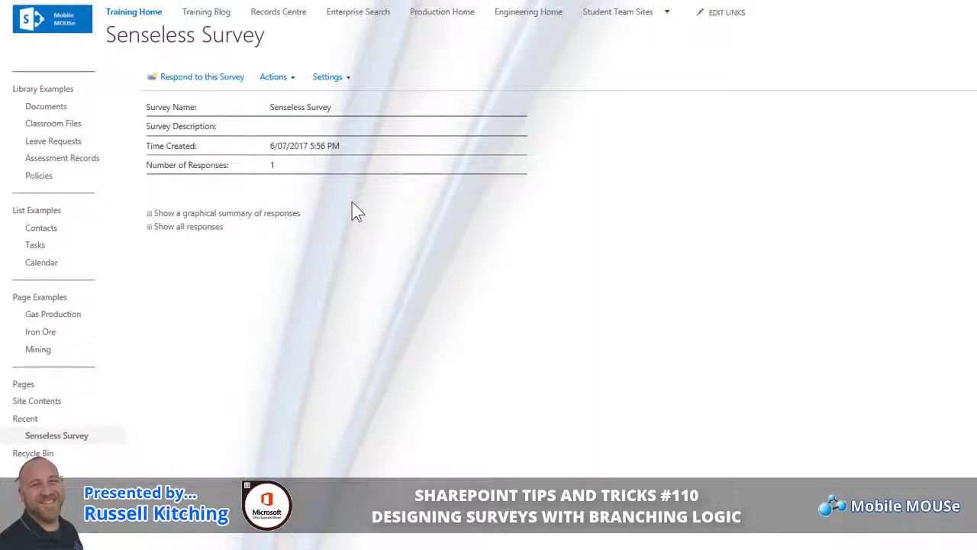
# Step: Start a second survey response with < 5 Years in the current job role and fill in a date of birth
pyautogui.click(216, 79)
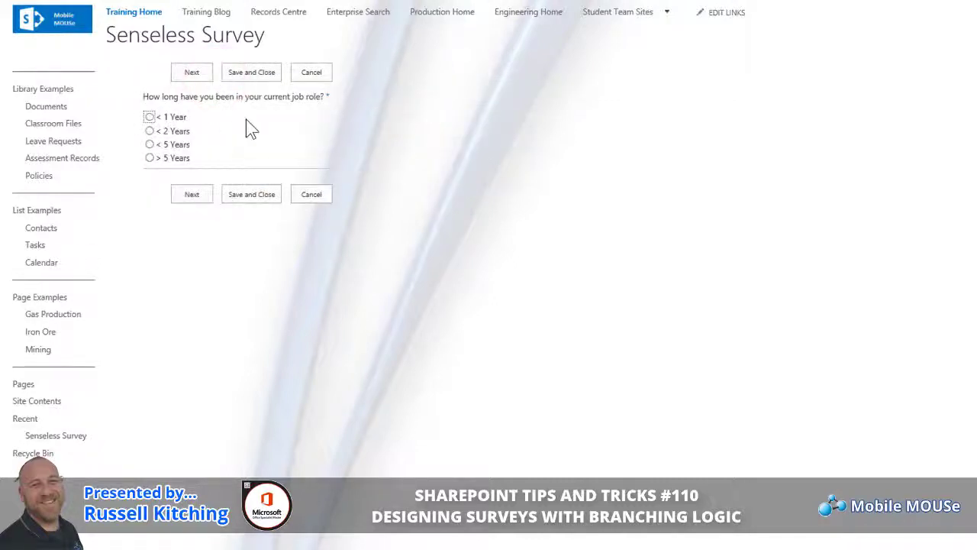
pyautogui.click(150, 144)
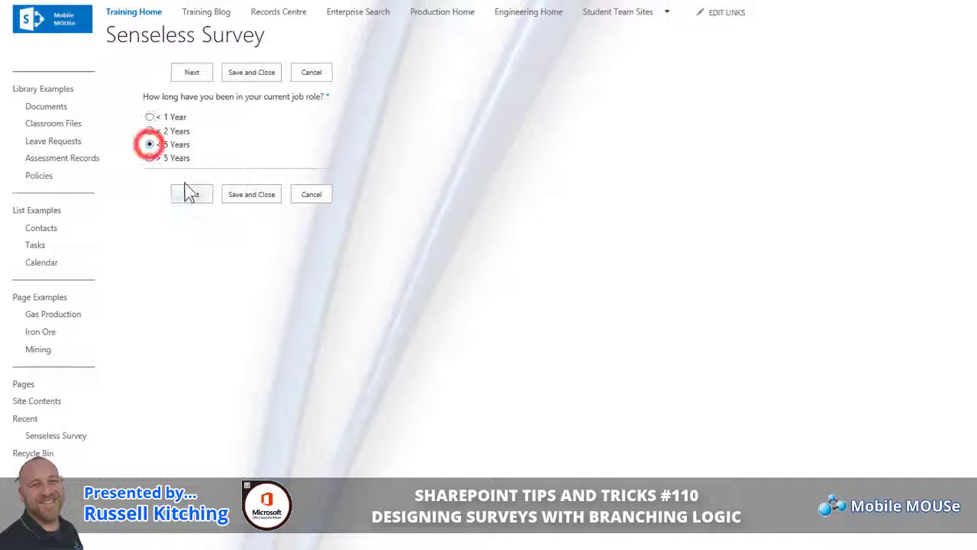
pyautogui.click(190, 190)
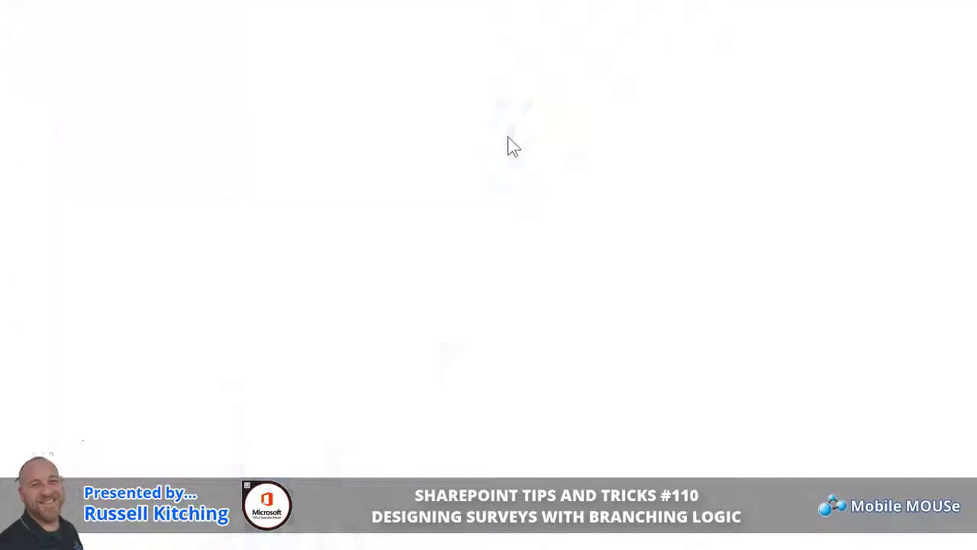
pyautogui.click(265, 118)
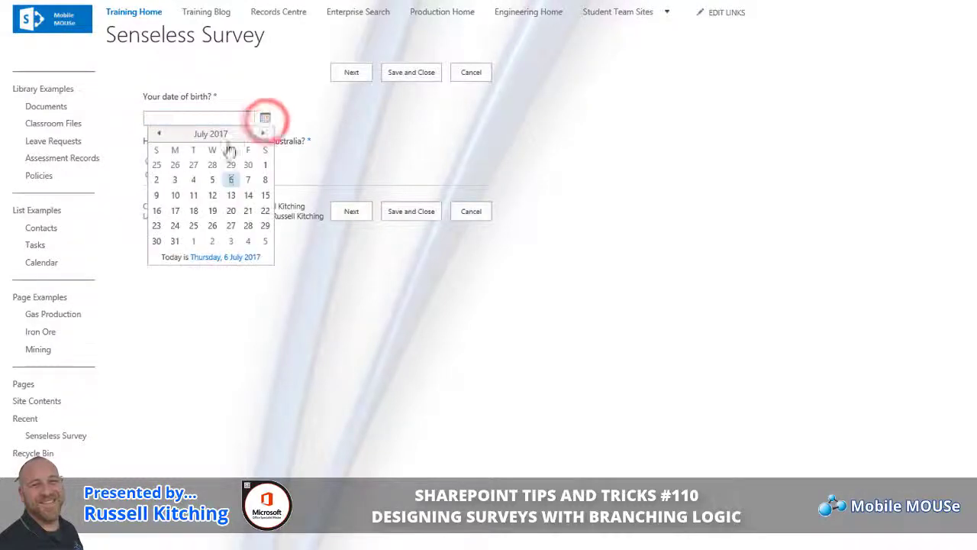
pyautogui.click(175, 180)
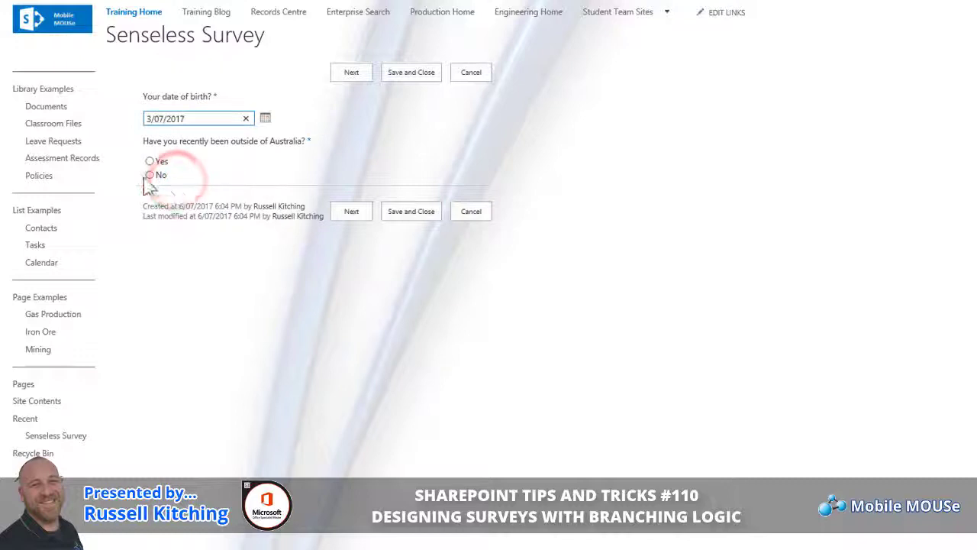
# Step: Answer No to having recently been outside Australia, and finish the response with the comment "fhdsjfhdskjfh dsjfdh sjfds"
pyautogui.click(150, 176)
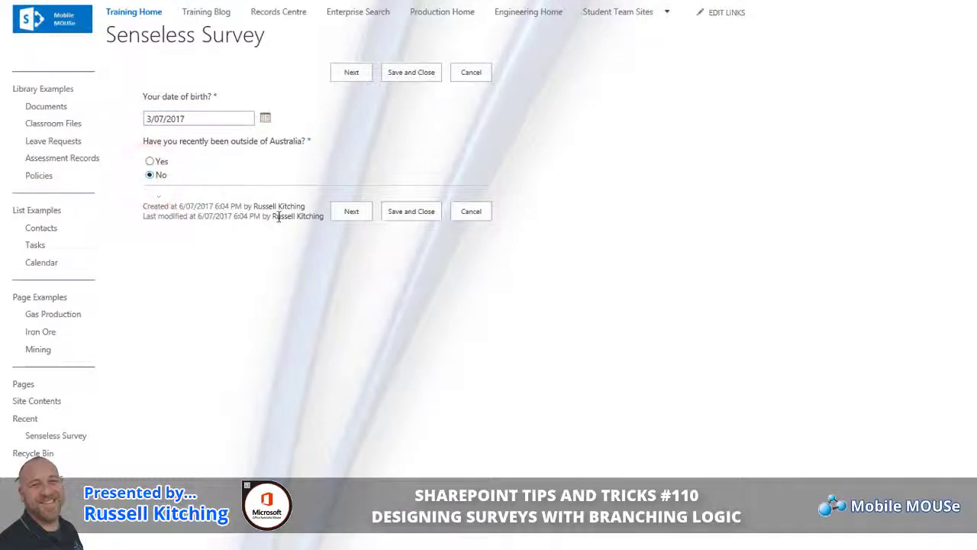
pyautogui.click(368, 215)
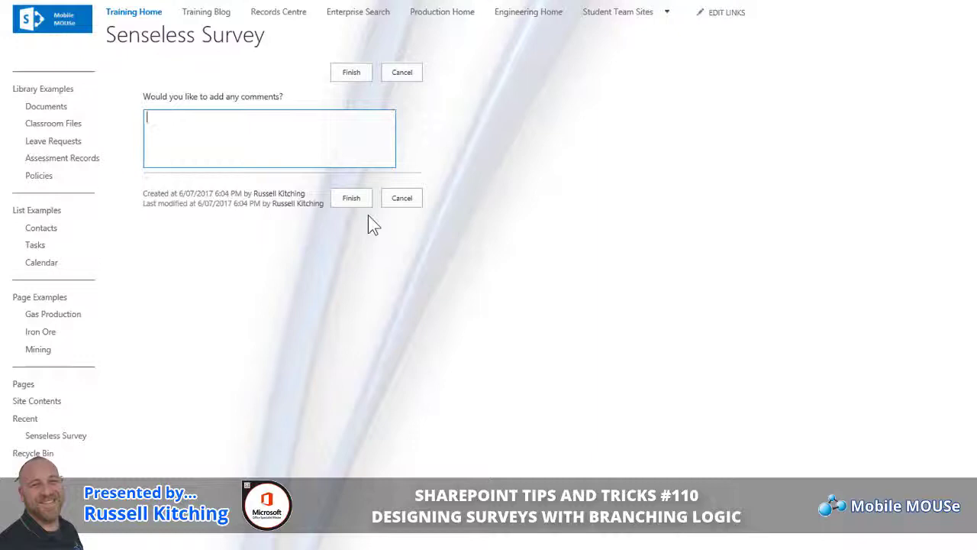
pyautogui.write('fhdsjfhdskjfh dsjfdh sjfds')
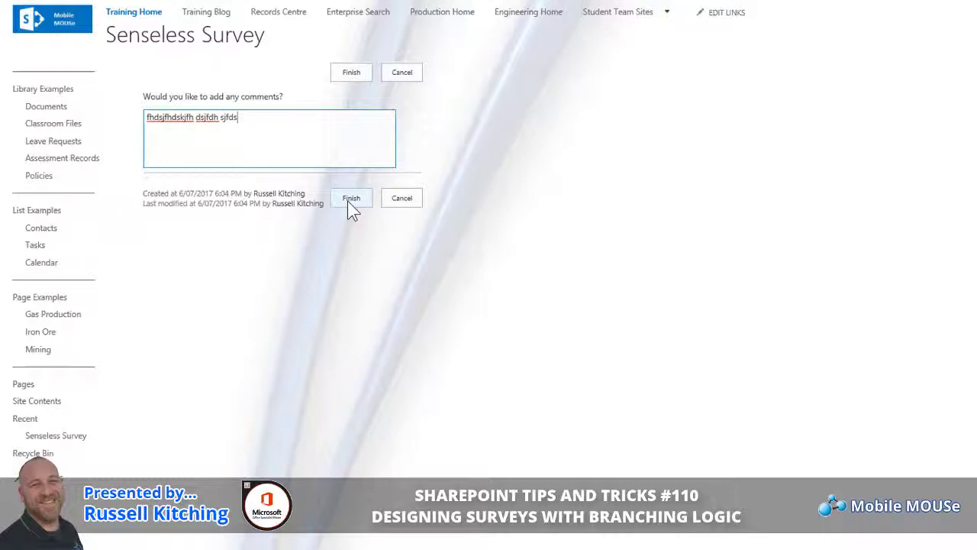
pyautogui.click(348, 200)
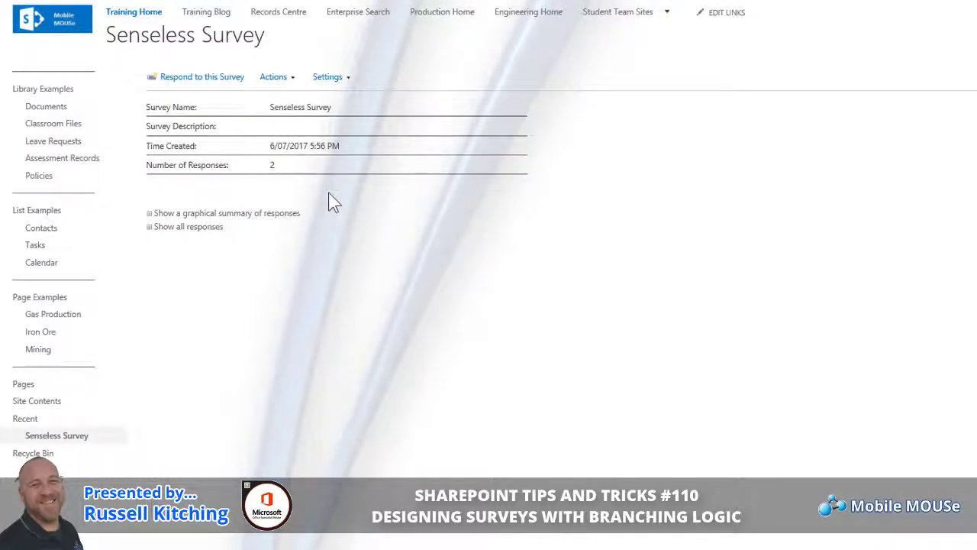
# Step: Examine the graphical summary of the survey responses question by question
pyautogui.click(277, 216)
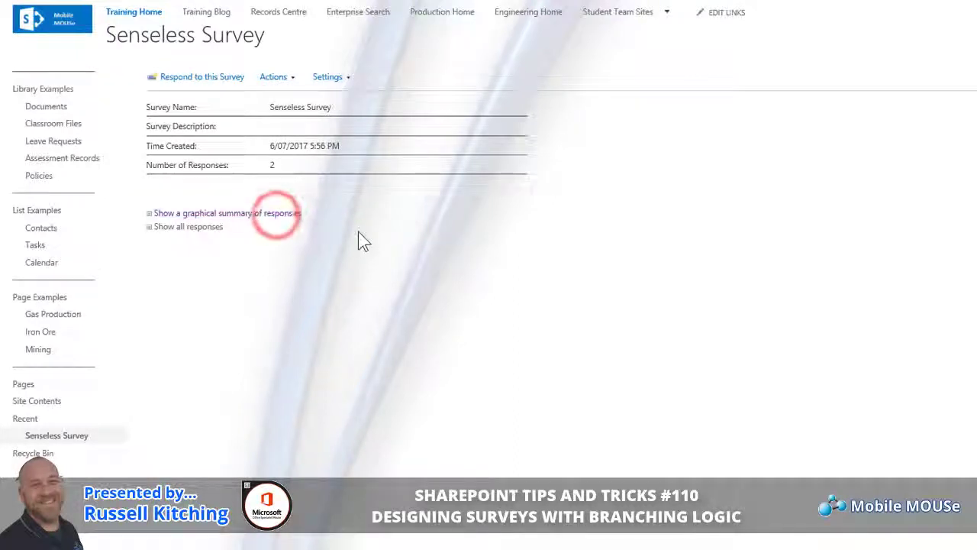
pyautogui.scroll(-4, 359, 234)
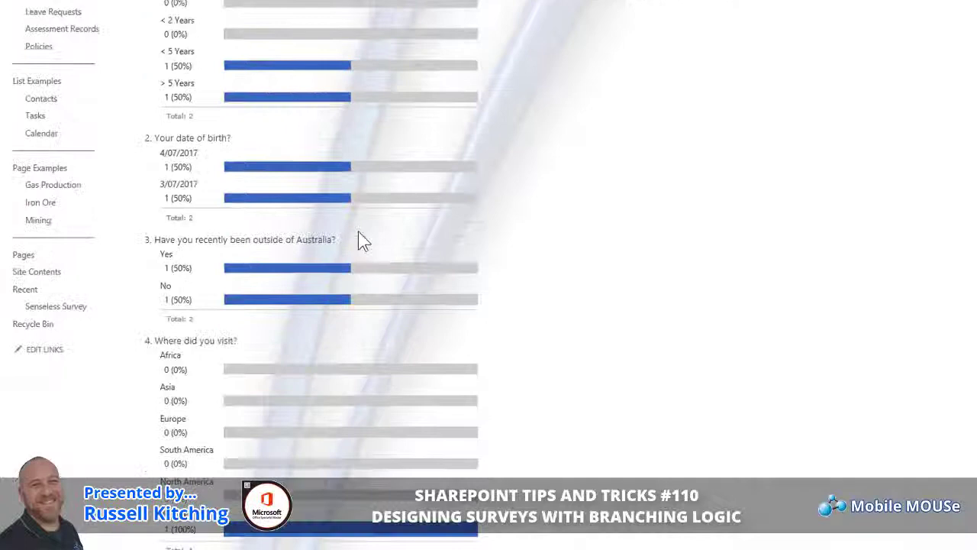
pyautogui.scroll(4, 358, 231)
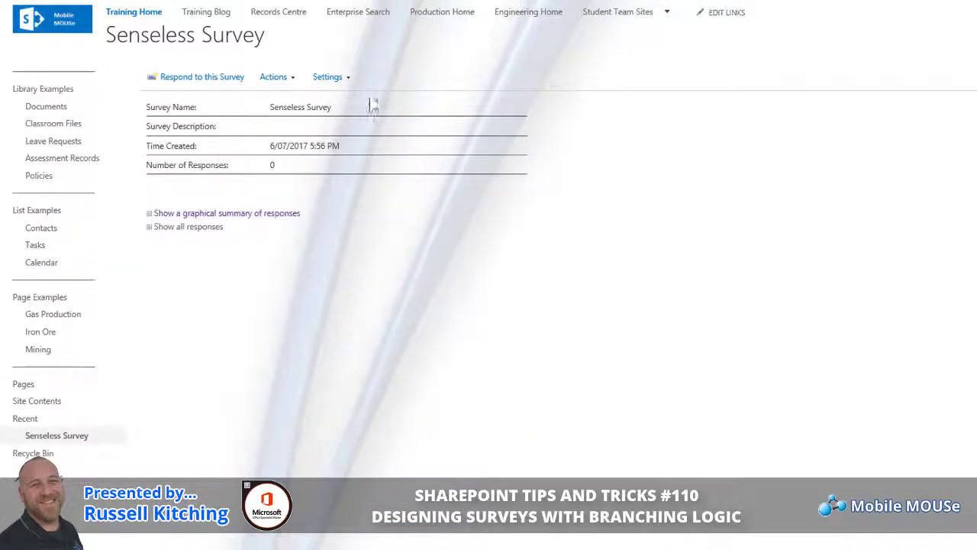
# Step: Review the question list and options in the survey's settings, and return to the Senseless Survey overview
pyautogui.click(345, 79)
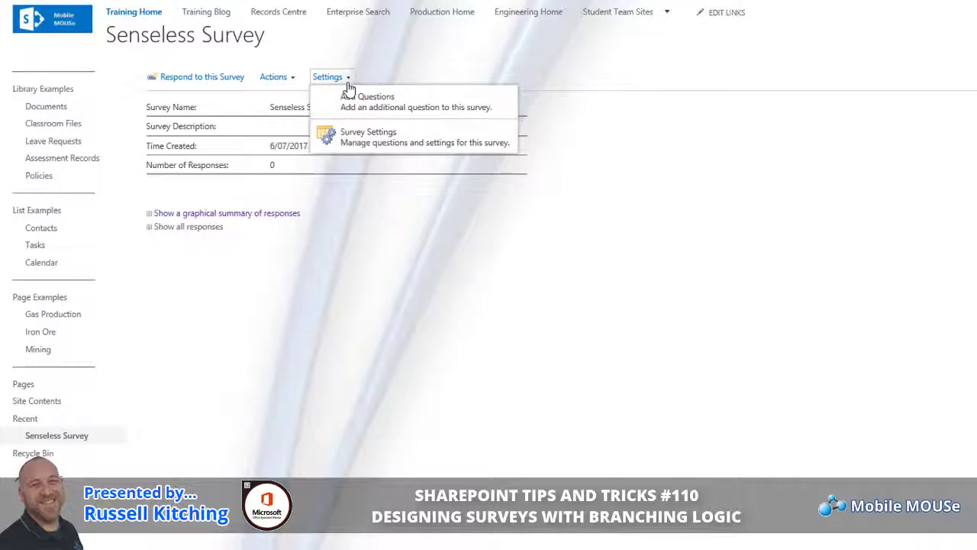
pyautogui.click(354, 134)
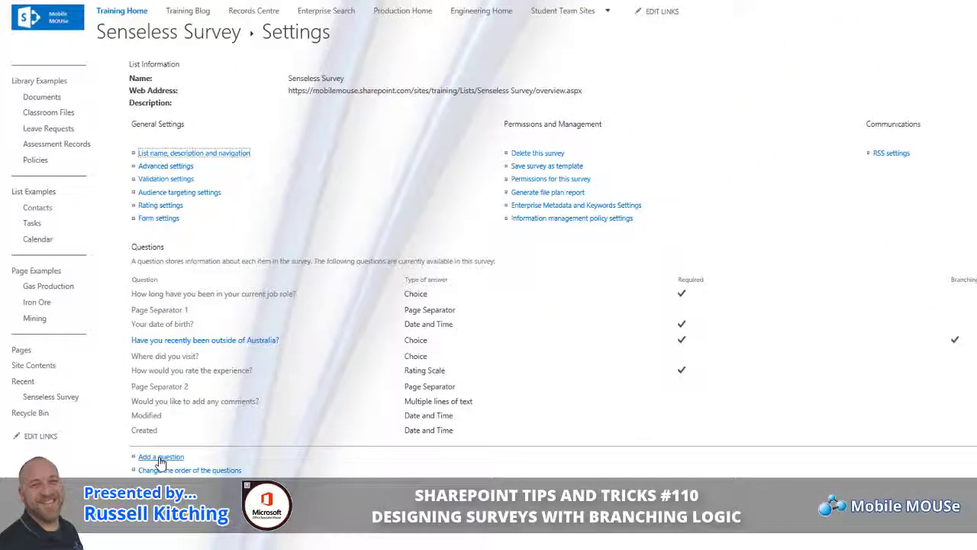
pyautogui.click(140, 43)
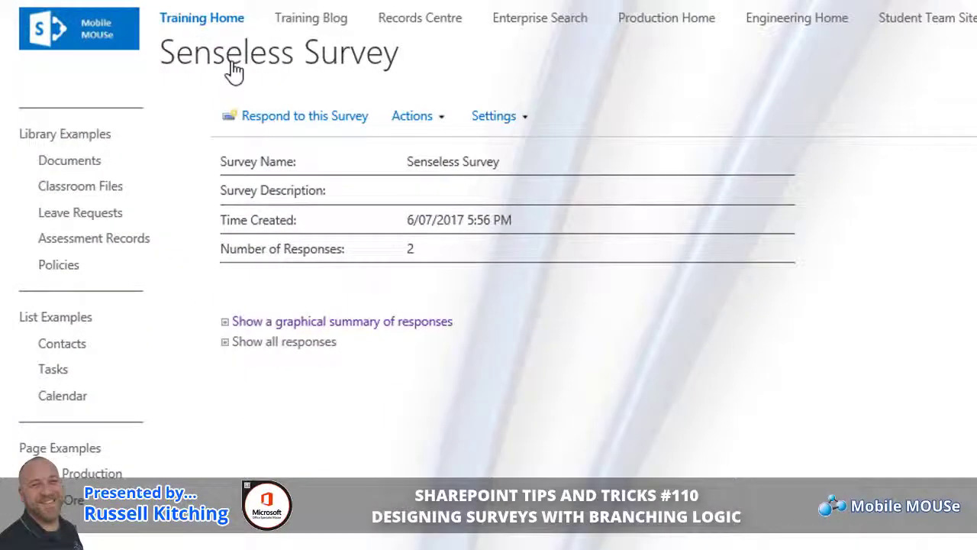
# Step: Export the survey responses to Excel through owssvr.iqy with data connections enabled, and refresh the response table from SharePoint
pyautogui.click(436, 116)
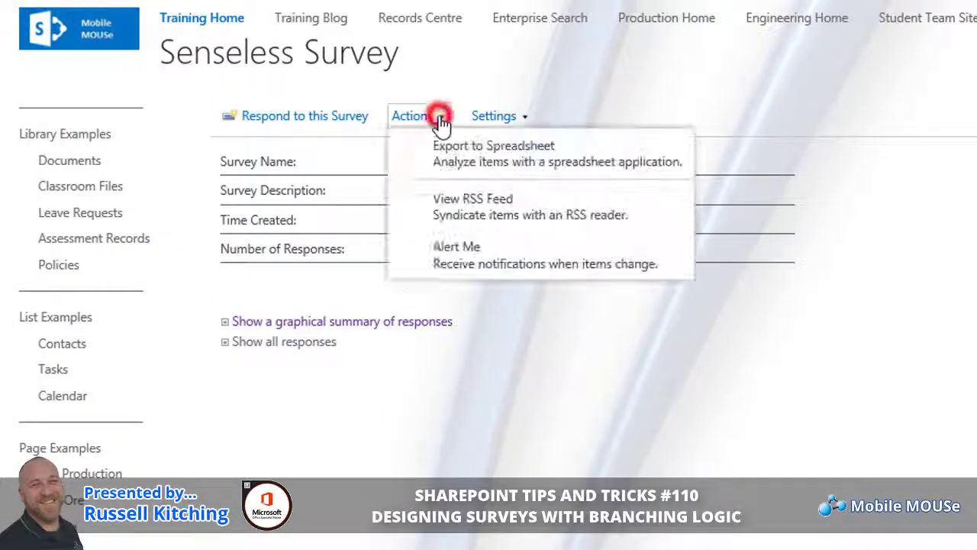
pyautogui.click(479, 158)
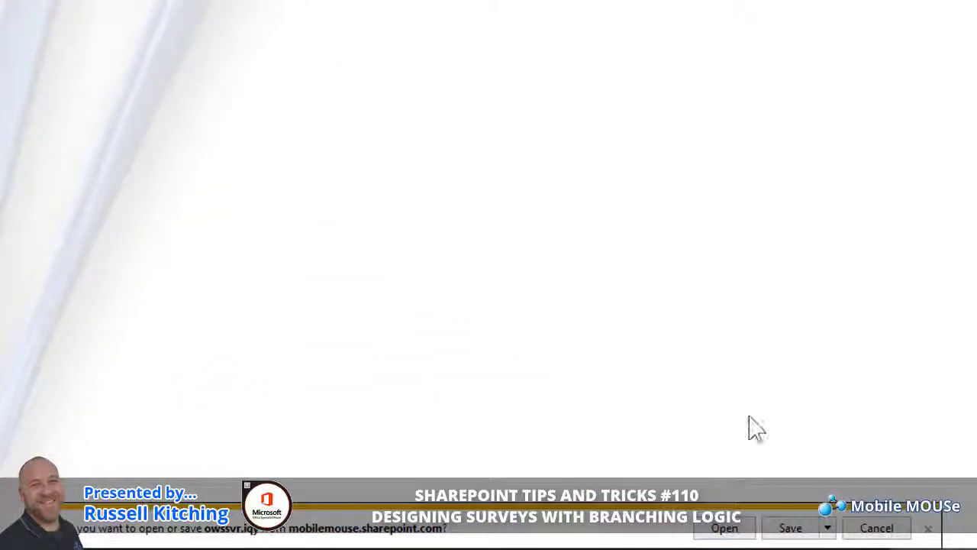
pyautogui.click(744, 529)
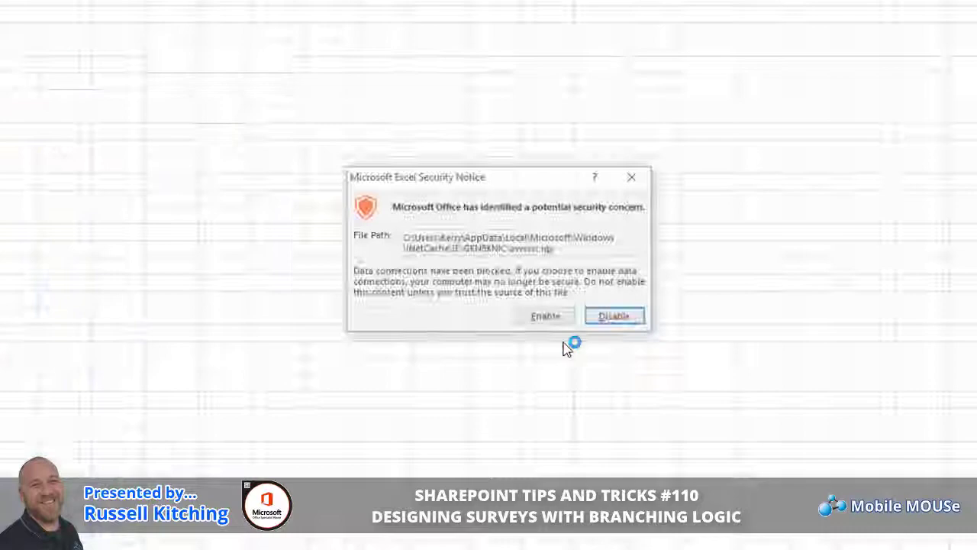
pyautogui.click(552, 318)
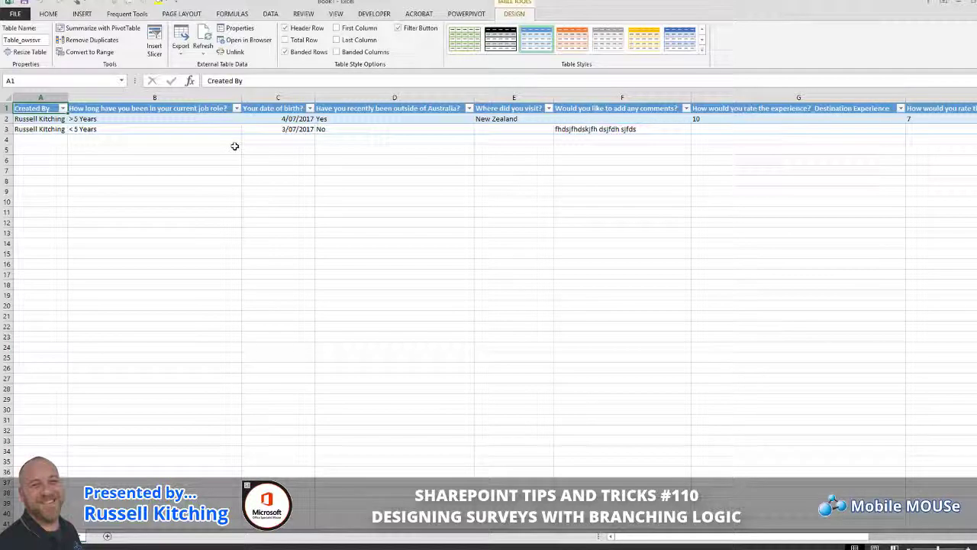
pyautogui.click(197, 120)
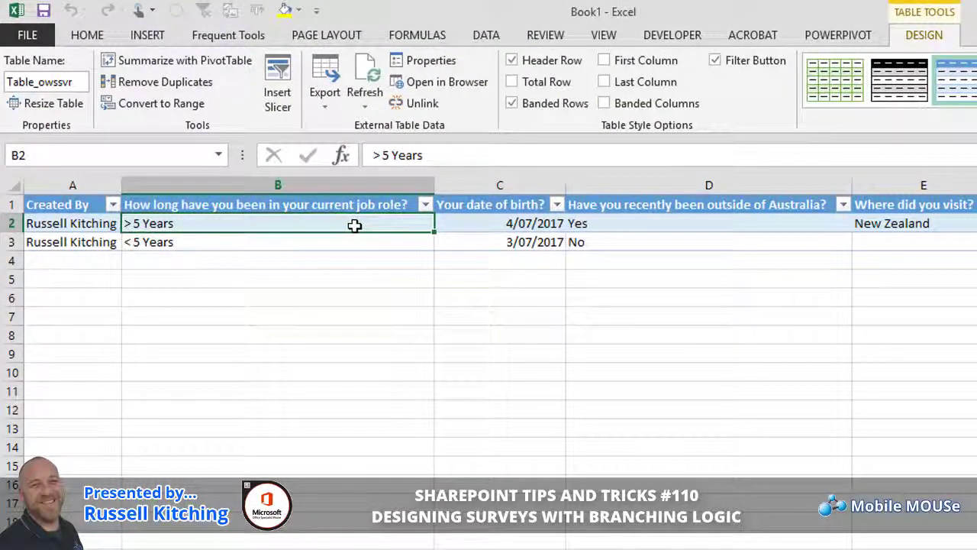
pyautogui.click(379, 74)
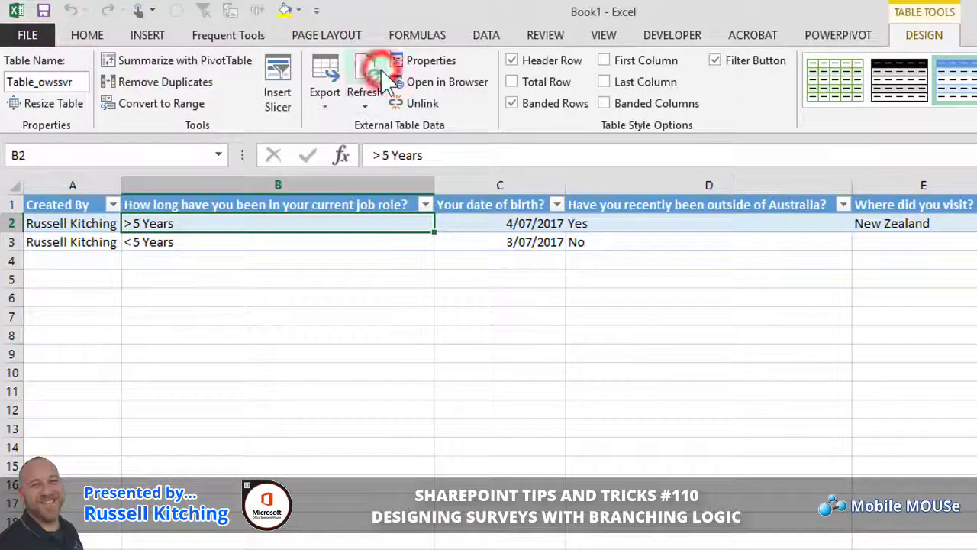